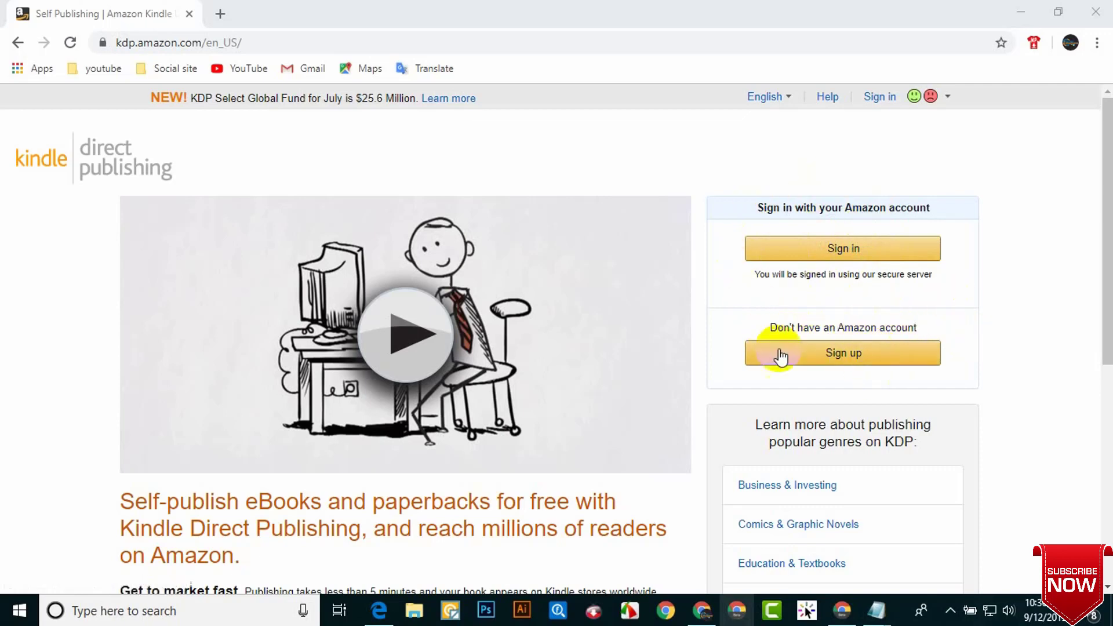
# Step: Start KDP sign-up and open the Create account form, filling in the saved e-mail
pyautogui.click(875, 358)
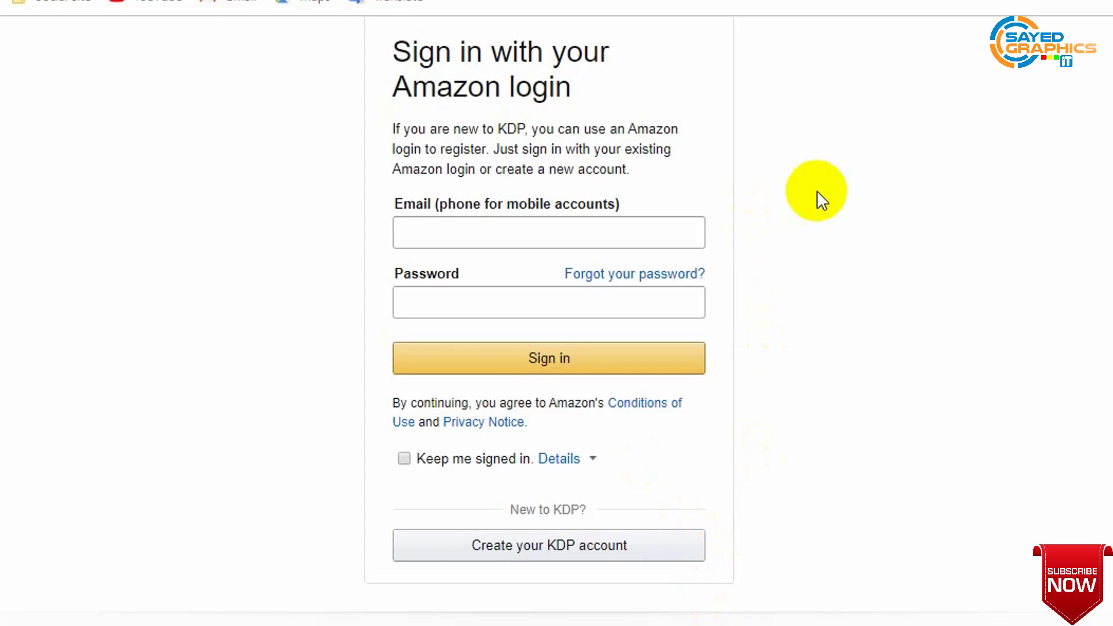
pyautogui.click(458, 234)
pyautogui.click(924, 237)
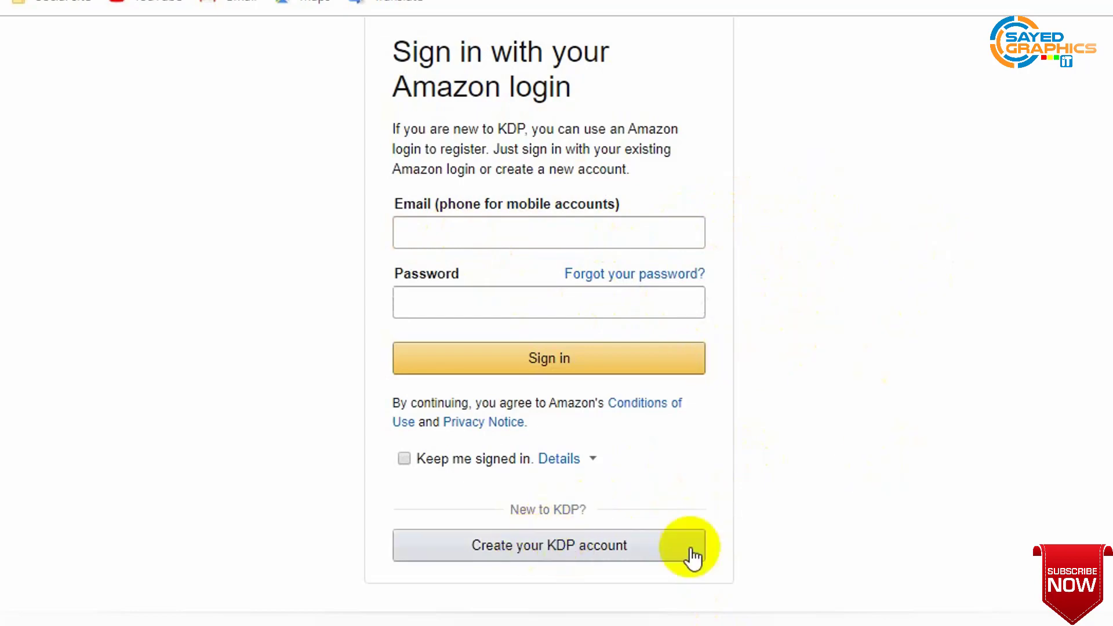
pyautogui.click(613, 553)
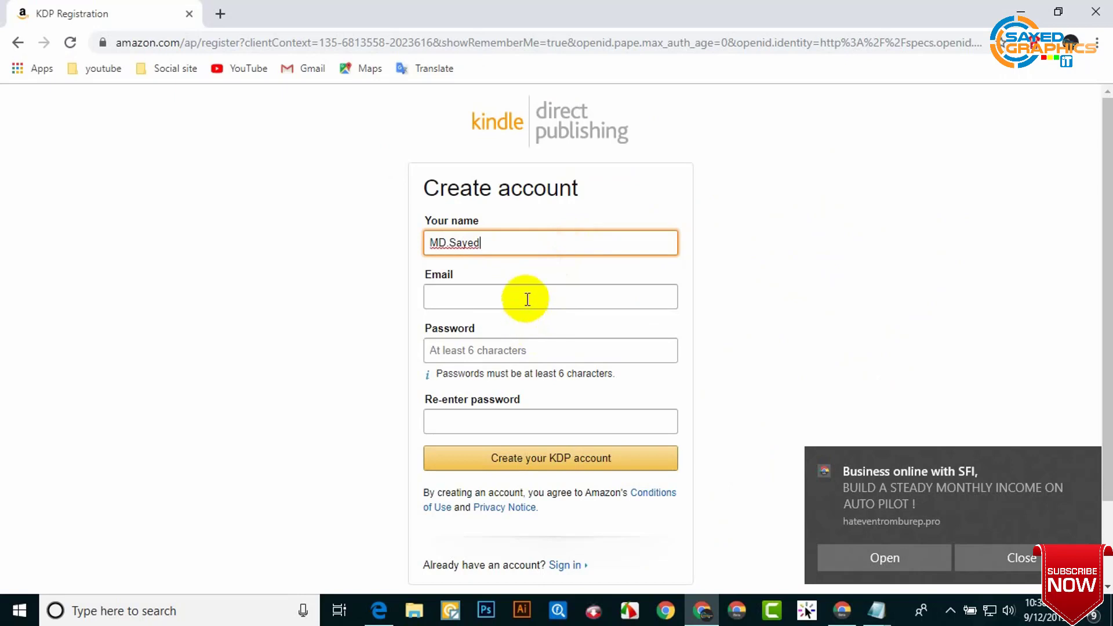
pyautogui.click(529, 297)
# Step: Enter the e-mail and a matching password in both password fields, then submit the account
pyautogui.click(514, 332)
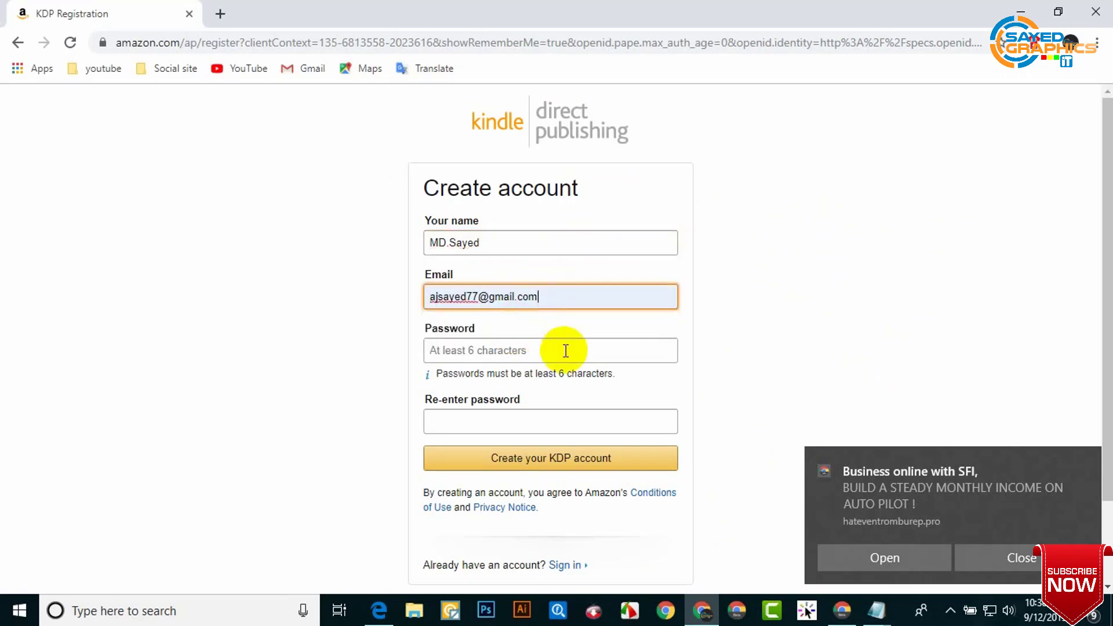
pyautogui.click(566, 350)
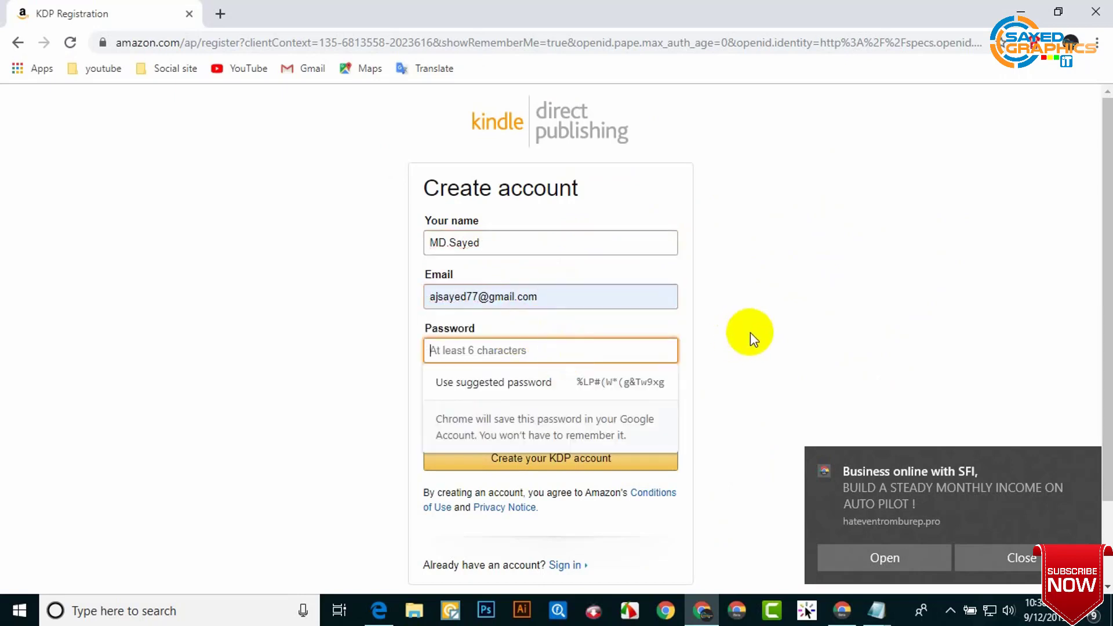
pyautogui.click(788, 328)
pyautogui.click(594, 344)
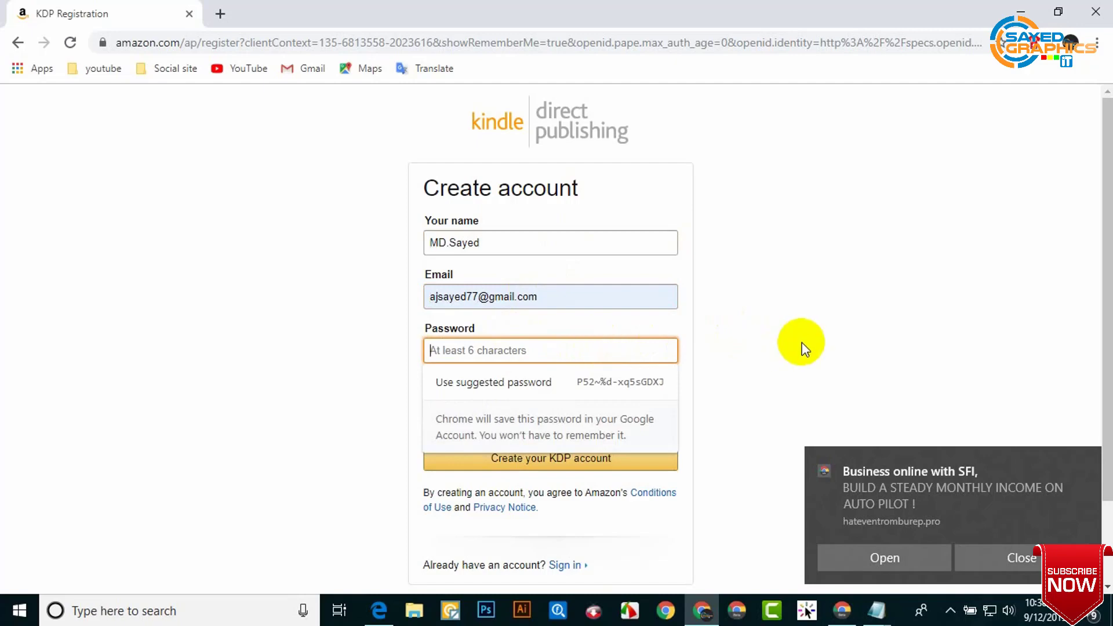
pyautogui.write('•••••••••••')
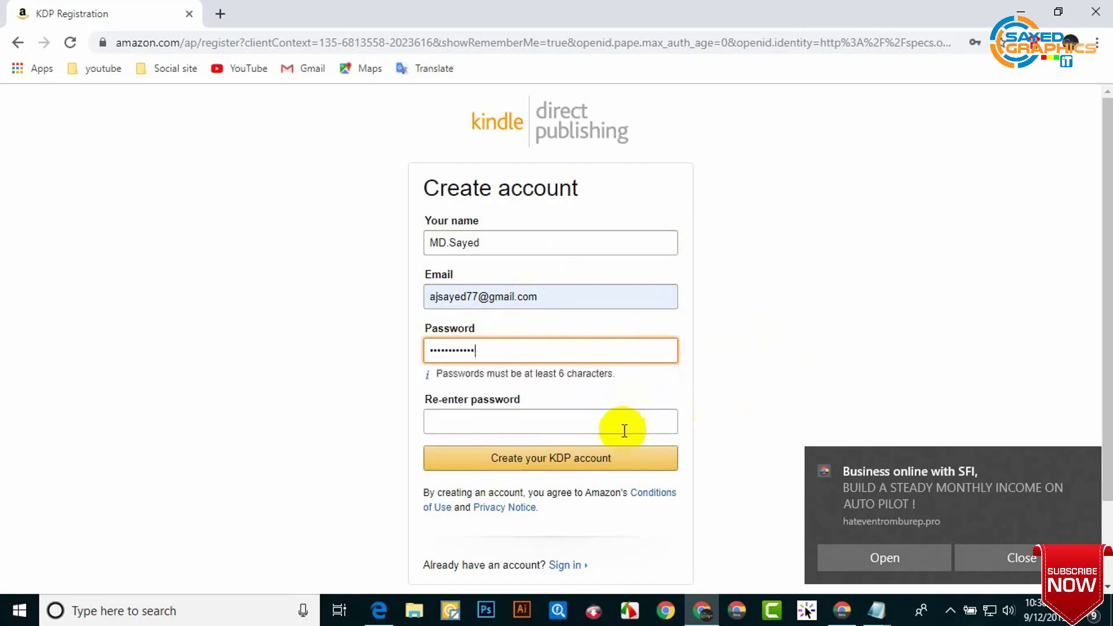
pyautogui.click(621, 427)
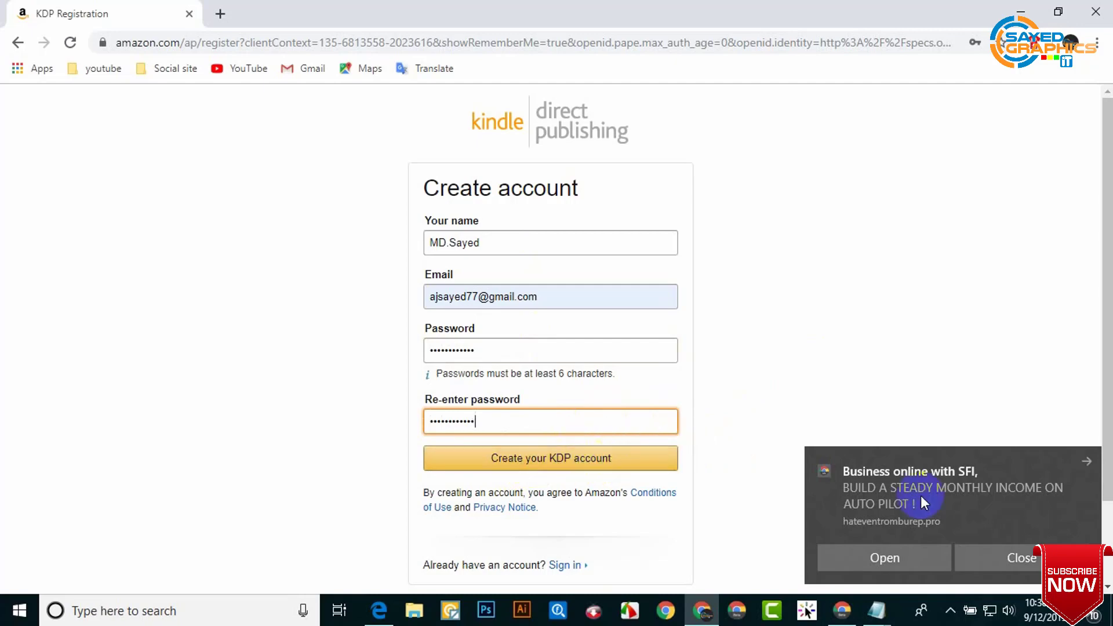
pyautogui.click(1003, 556)
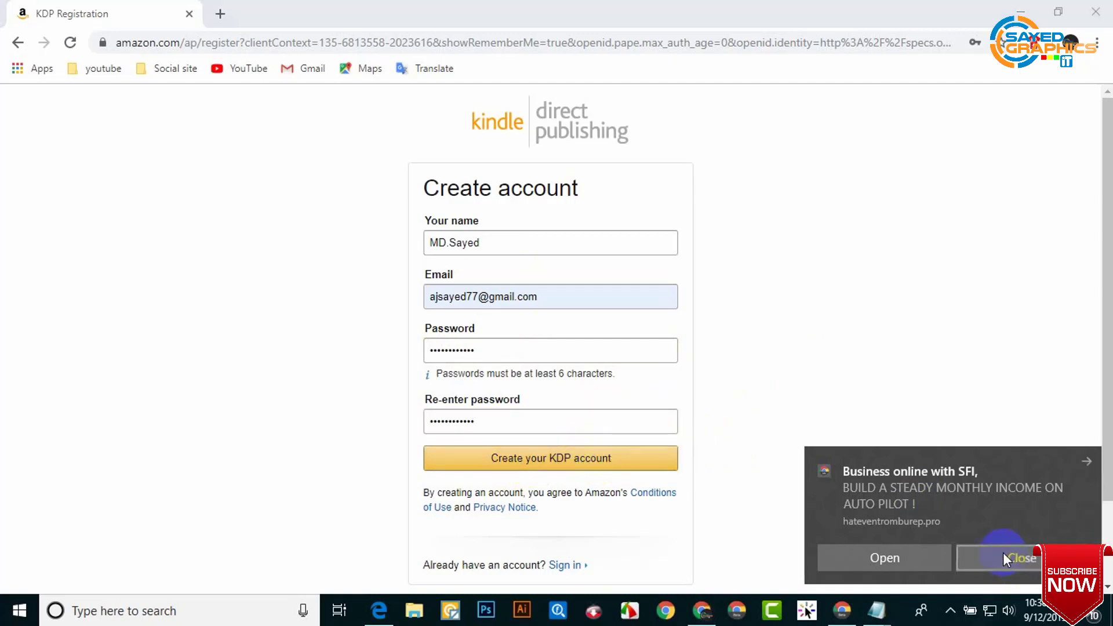
pyautogui.click(558, 460)
pyautogui.click(566, 314)
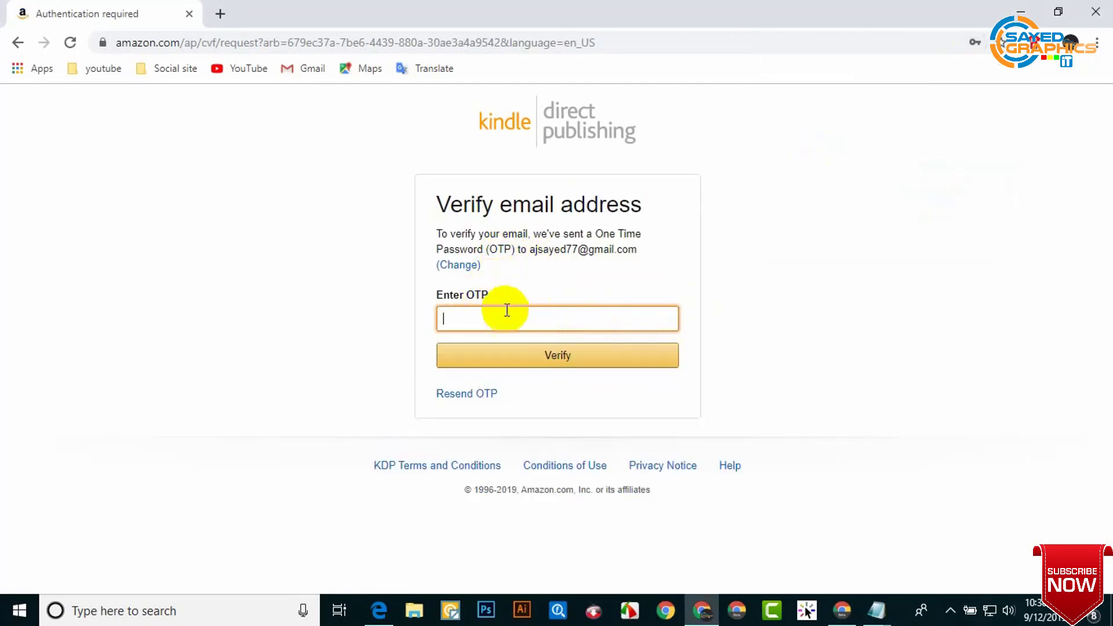
# Step: Open the 'Verify your new Amazon account' email under Gmail's Updates tab and select the OTP
pyautogui.click(840, 610)
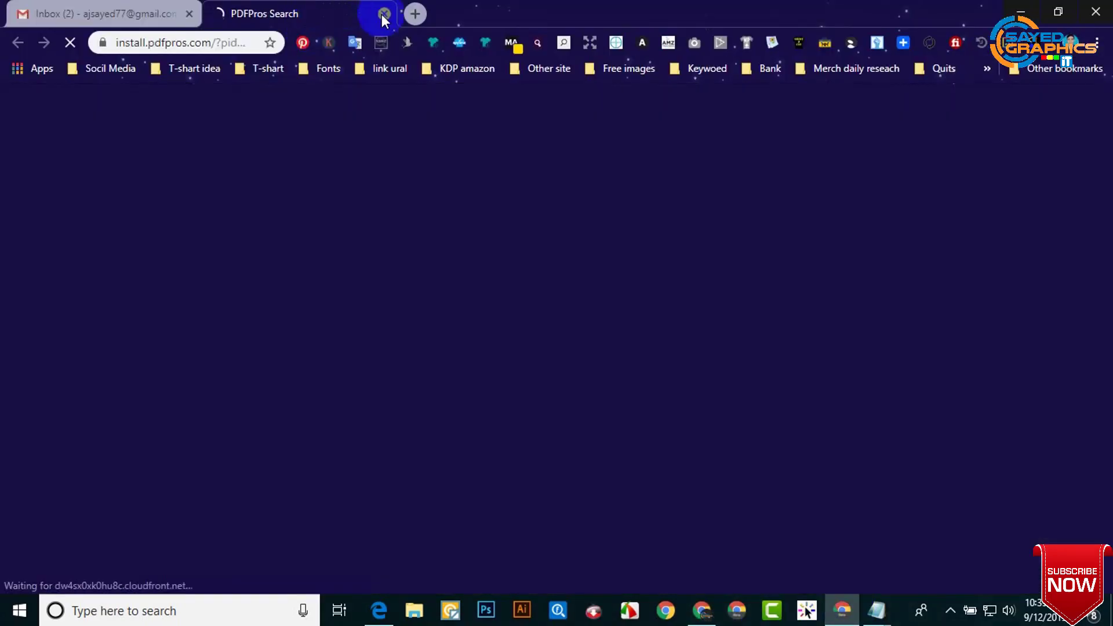
pyautogui.click(384, 14)
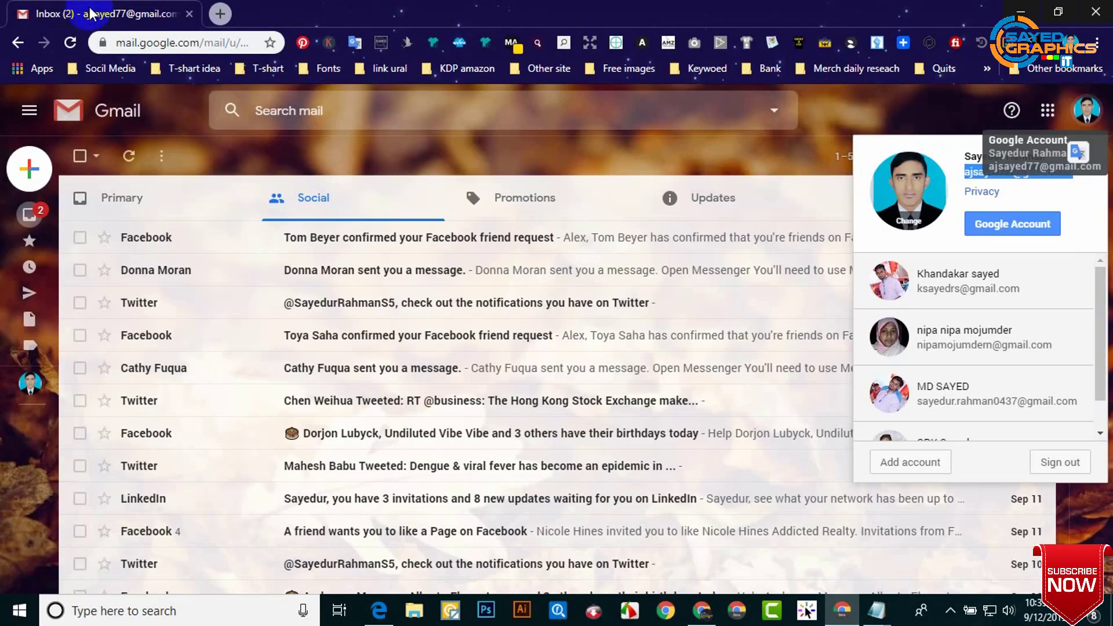
pyautogui.click(761, 204)
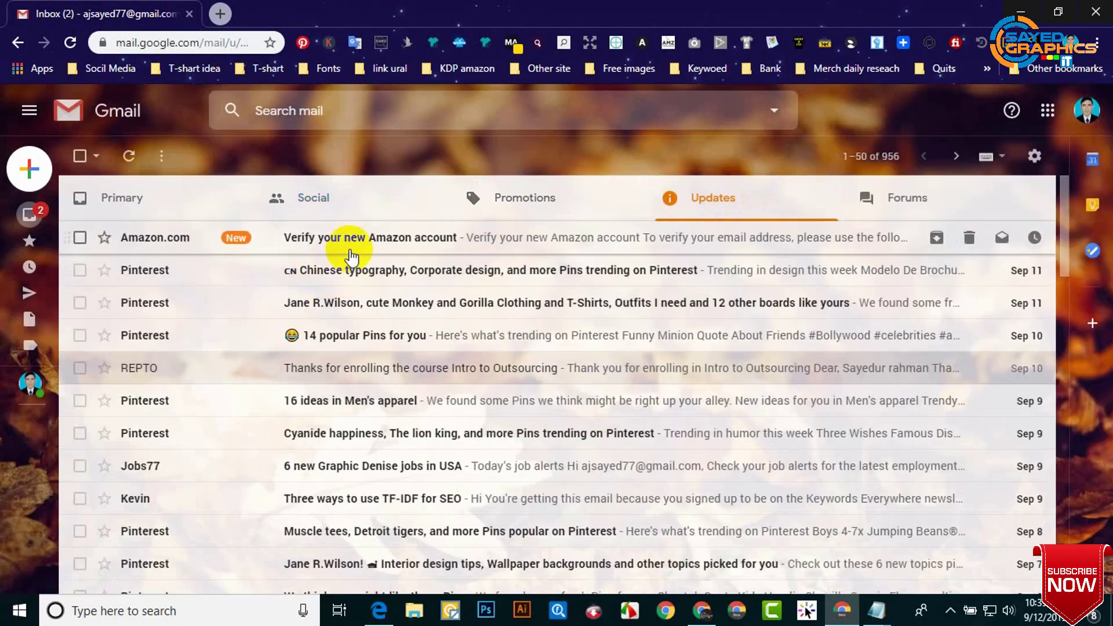
pyautogui.click(351, 255)
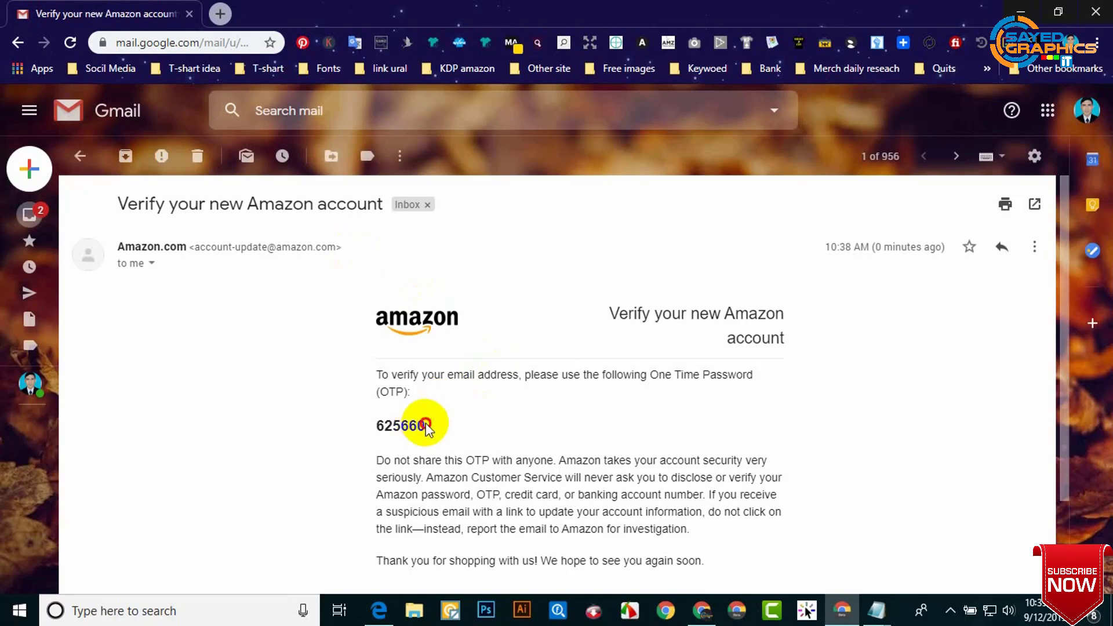
pyautogui.moveTo(427, 425); pyautogui.dragTo(377, 422)
pyautogui.hotkey('ctrl', 'c')
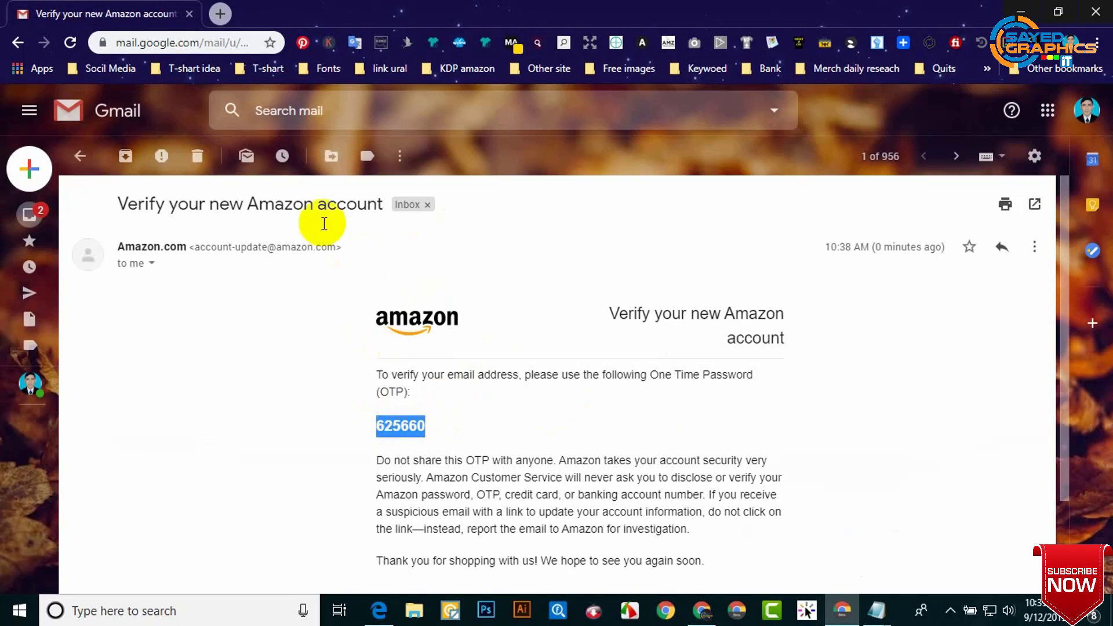
# Step: Paste the one-time password into the Enter OTP field and verify it
pyautogui.click(704, 609)
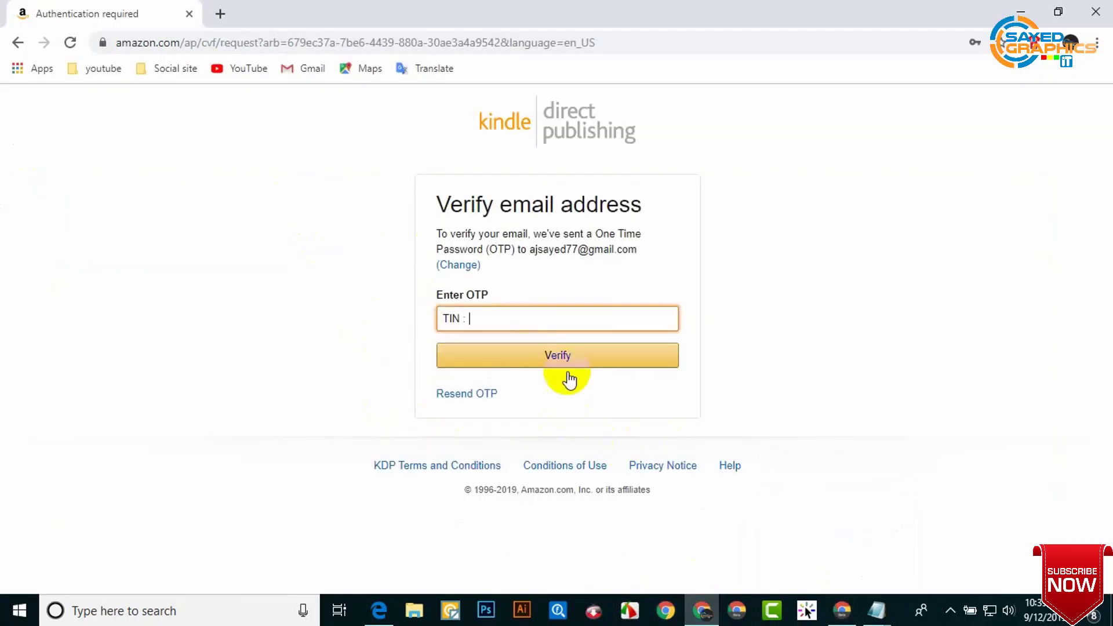
pyautogui.moveTo(497, 318); pyautogui.dragTo(439, 320)
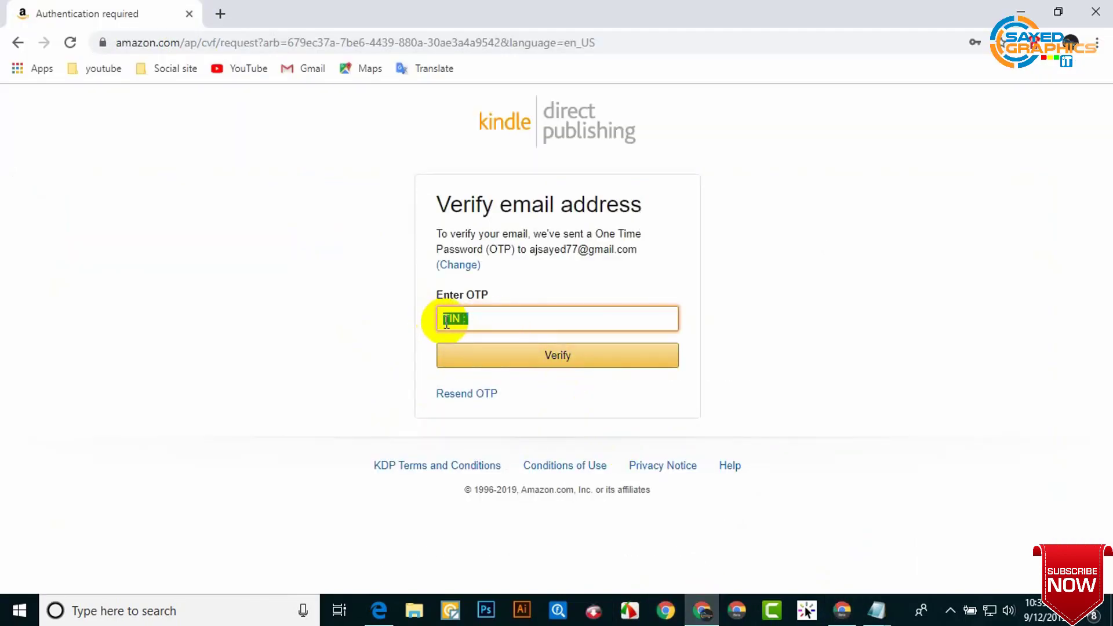
pyautogui.hotkey('ctrl', 'v')
pyautogui.click(574, 365)
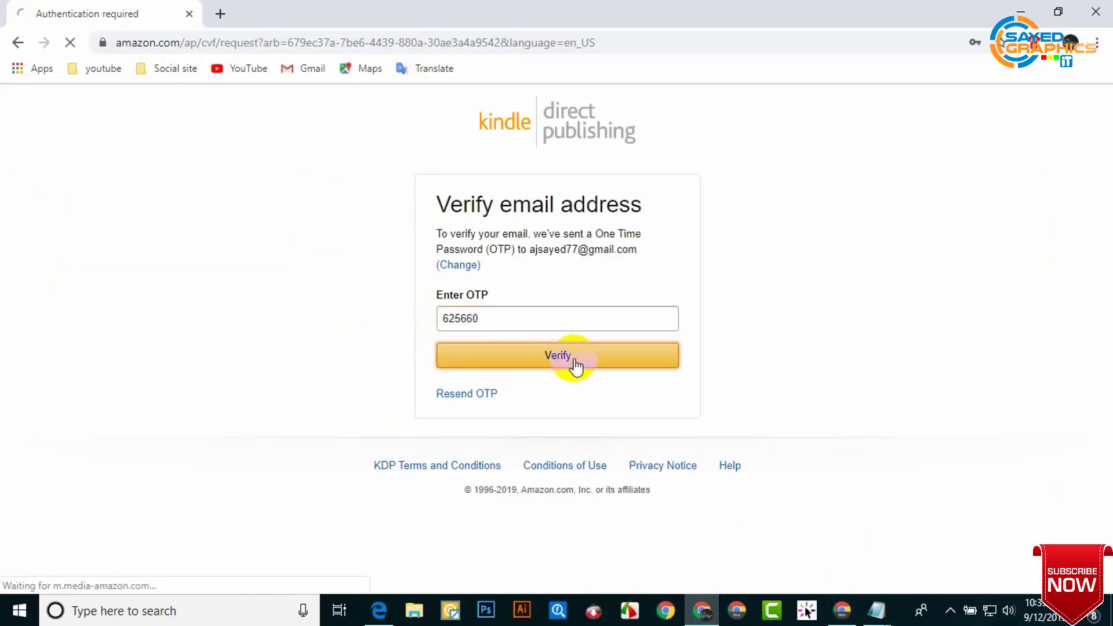
# Step: Read through the KDP terms and conditions and agree to them
pyautogui.scroll(-5, 663, 379)
pyautogui.scroll(-20, 663, 380)
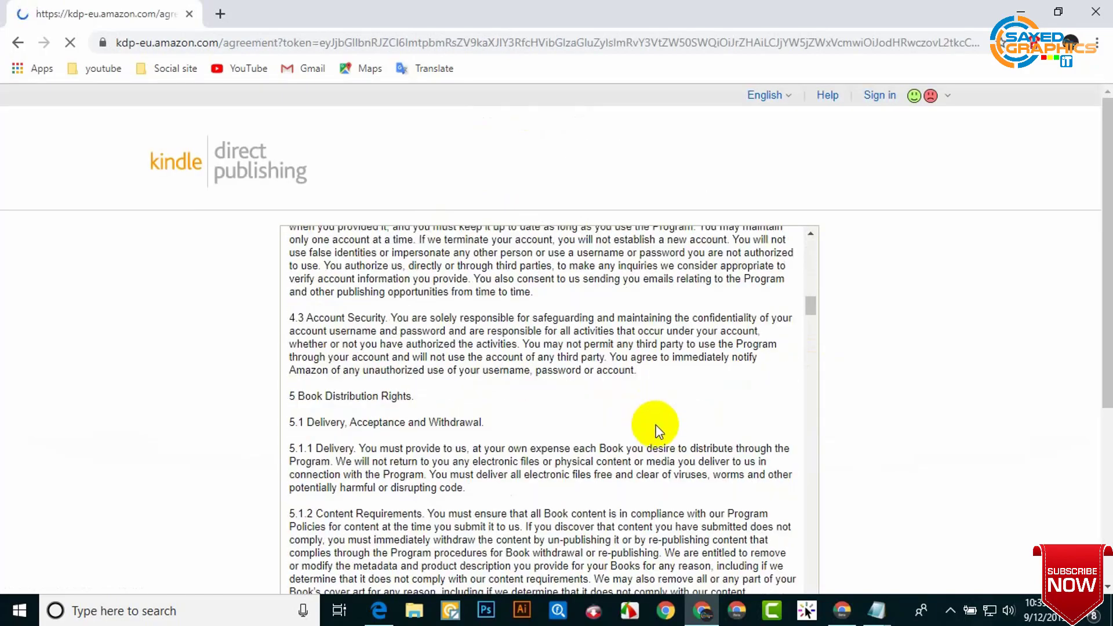
pyautogui.scroll(-5, 660, 405)
pyautogui.scroll(15, 579, 435)
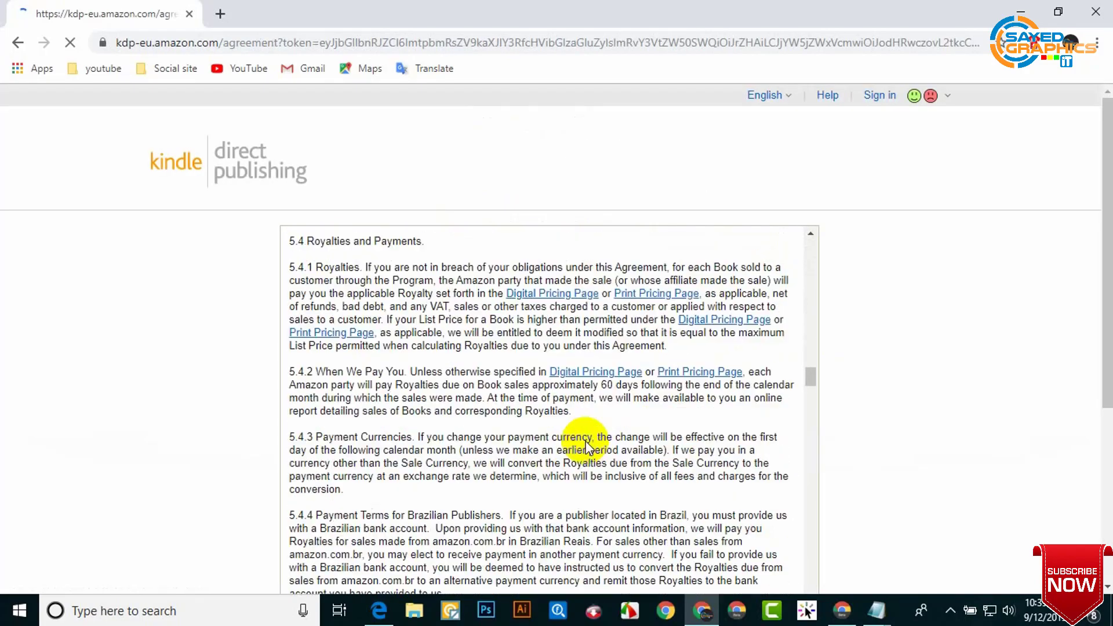
pyautogui.scroll(15, 581, 445)
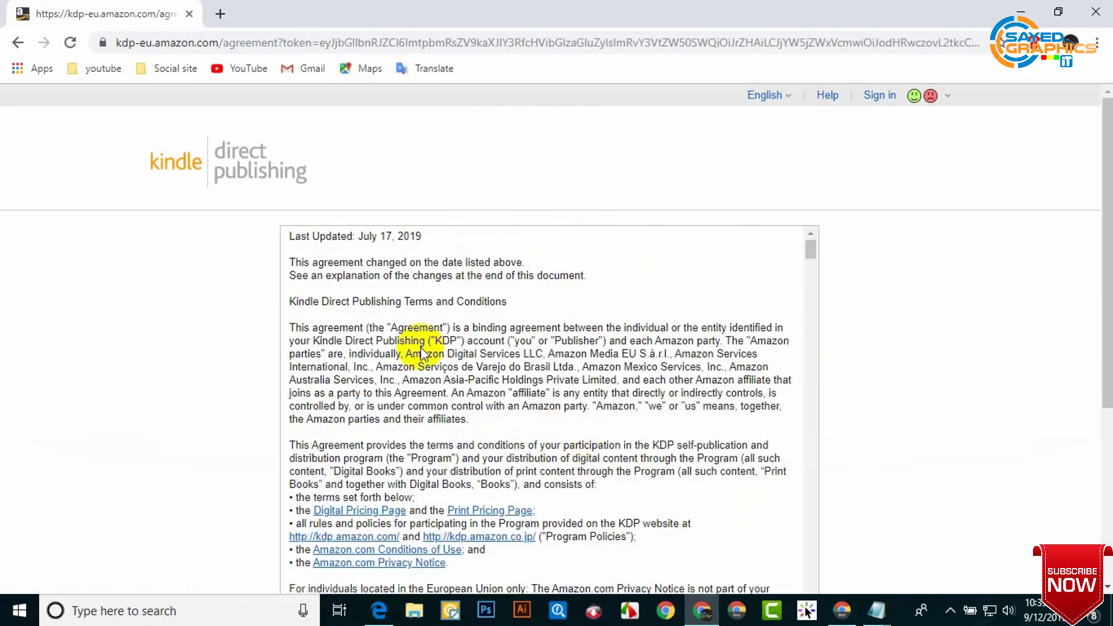
pyautogui.moveTo(810, 250); pyautogui.dragTo(811, 551)
pyautogui.scroll(-8, 704, 472)
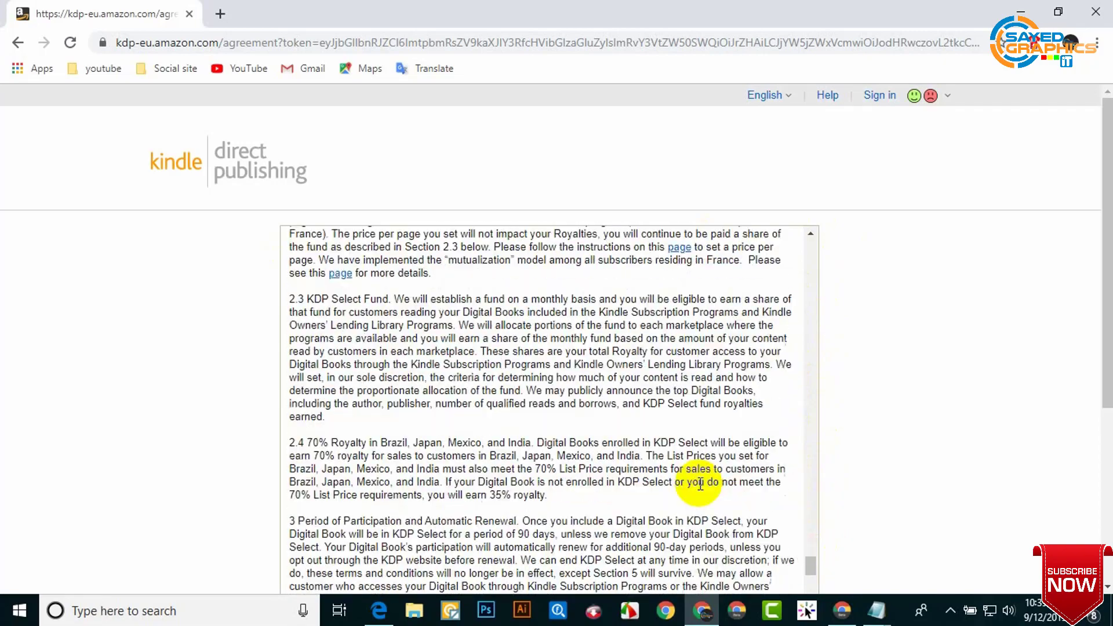
pyautogui.scroll(-15, 486, 407)
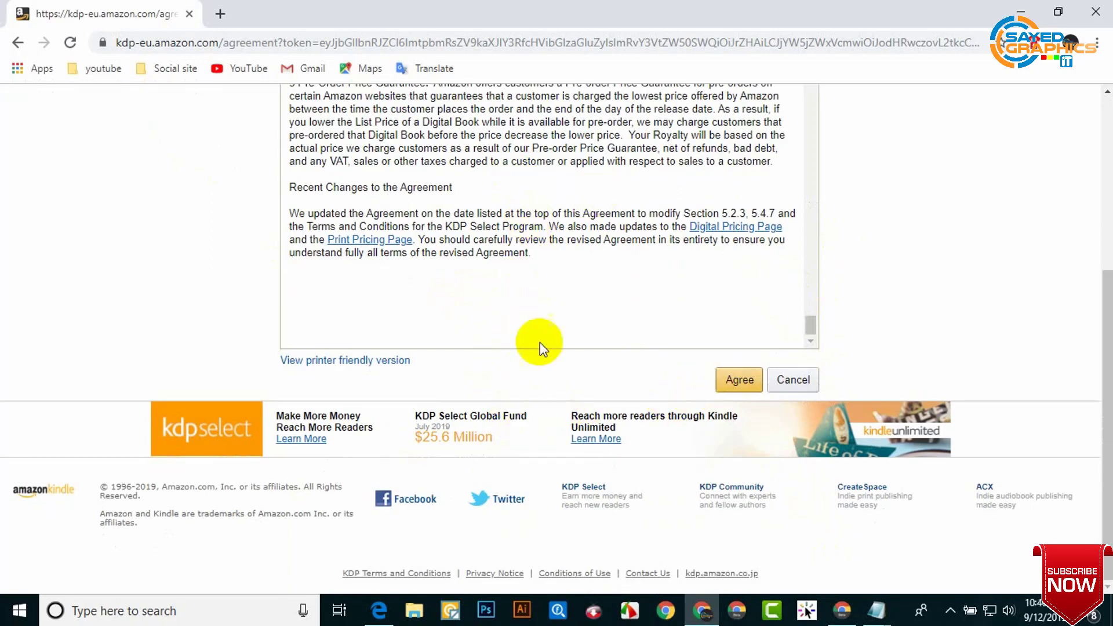
pyautogui.moveTo(541, 255); pyautogui.dragTo(460, 219)
pyautogui.click(547, 273)
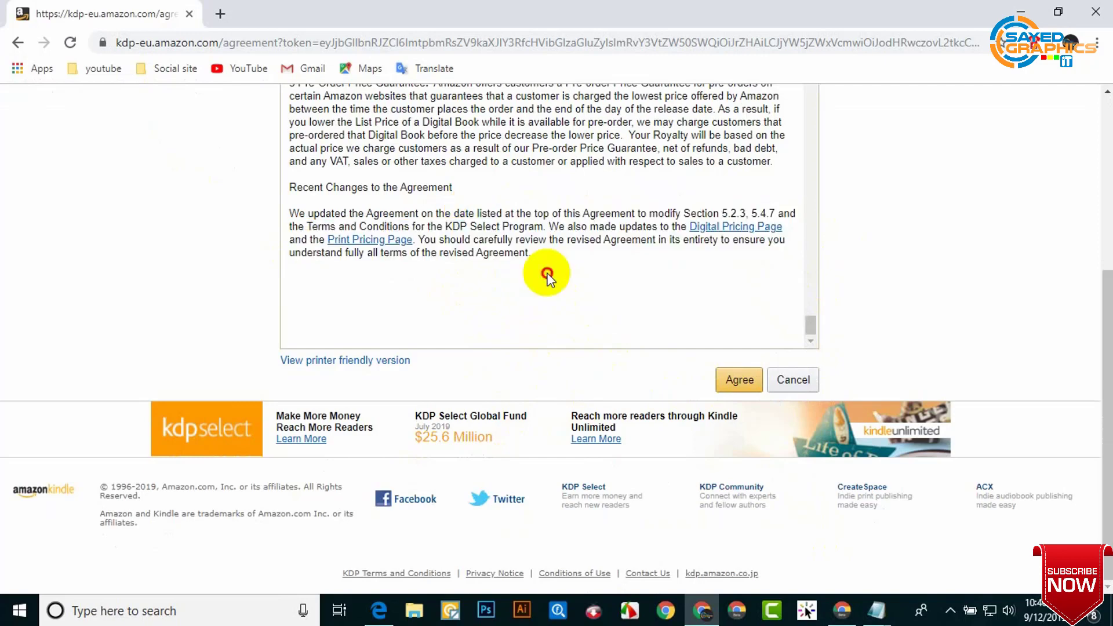
pyautogui.click(740, 380)
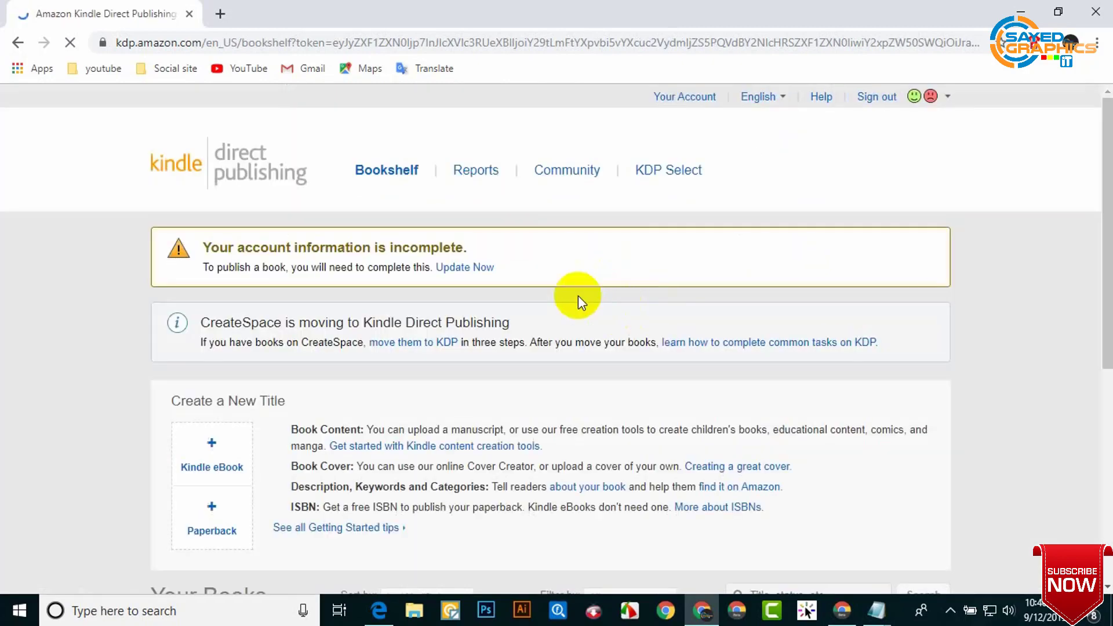
# Step: Find the account-incomplete warning on the Bookshelf and follow its Update Now link
pyautogui.scroll(-6, 765, 388)
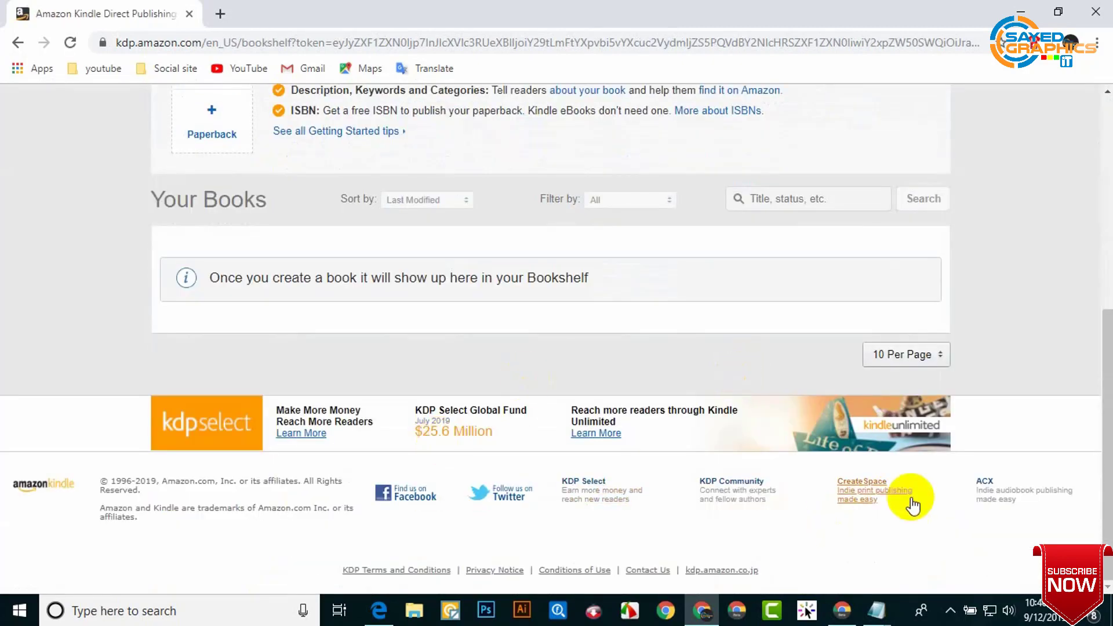
pyautogui.scroll(4, 868, 445)
pyautogui.scroll(3, 491, 504)
pyautogui.scroll(-3, 417, 472)
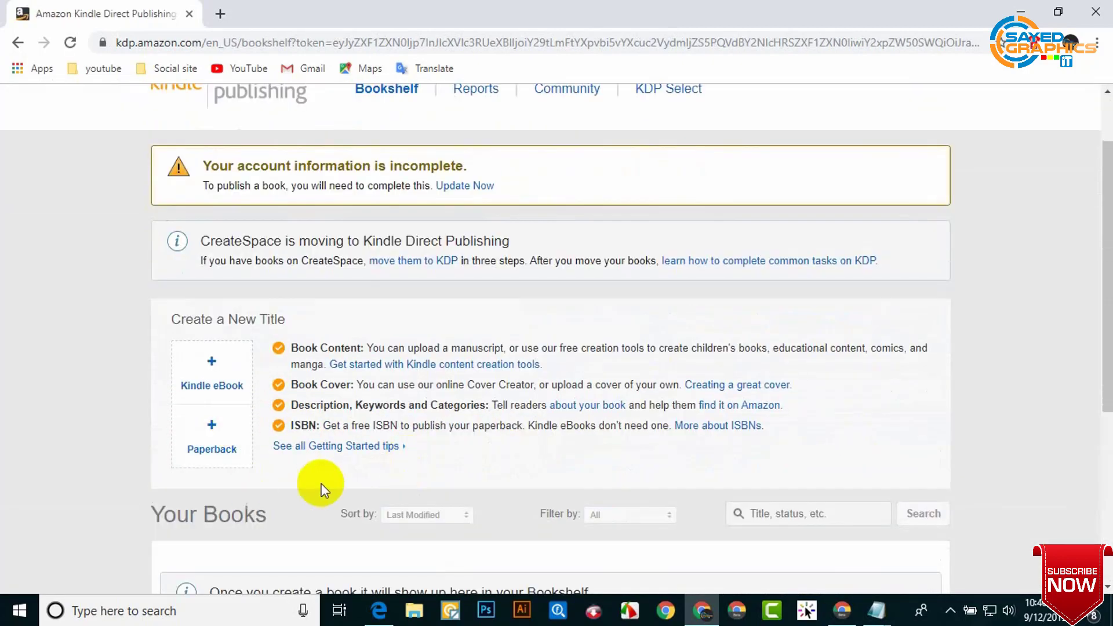
pyautogui.scroll(-2, 384, 418)
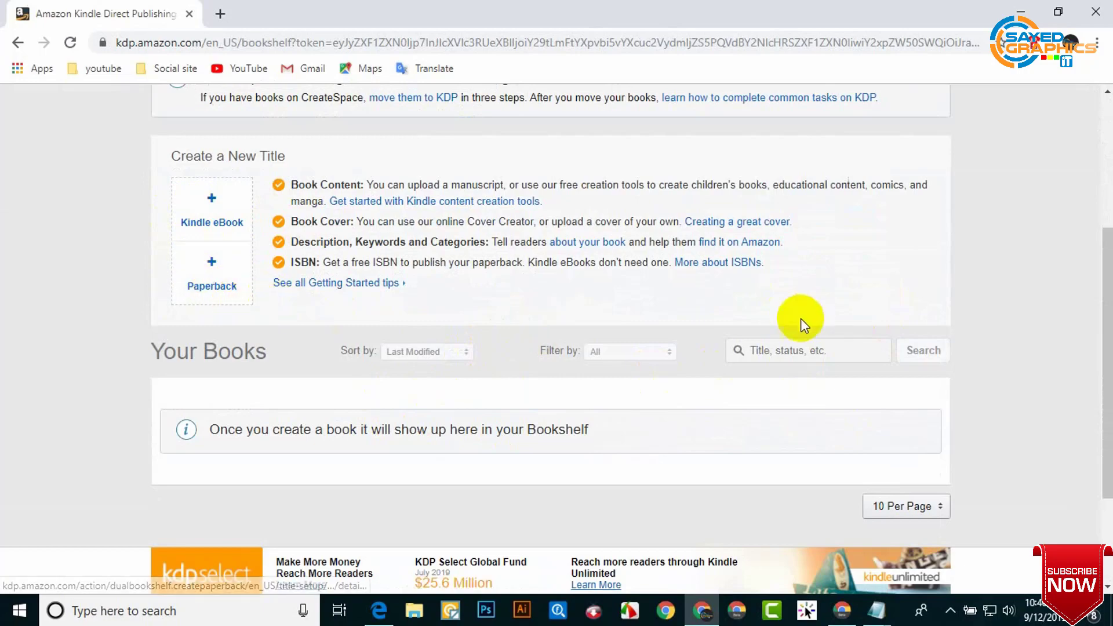
pyautogui.scroll(4, 670, 348)
pyautogui.scroll(-5, 808, 465)
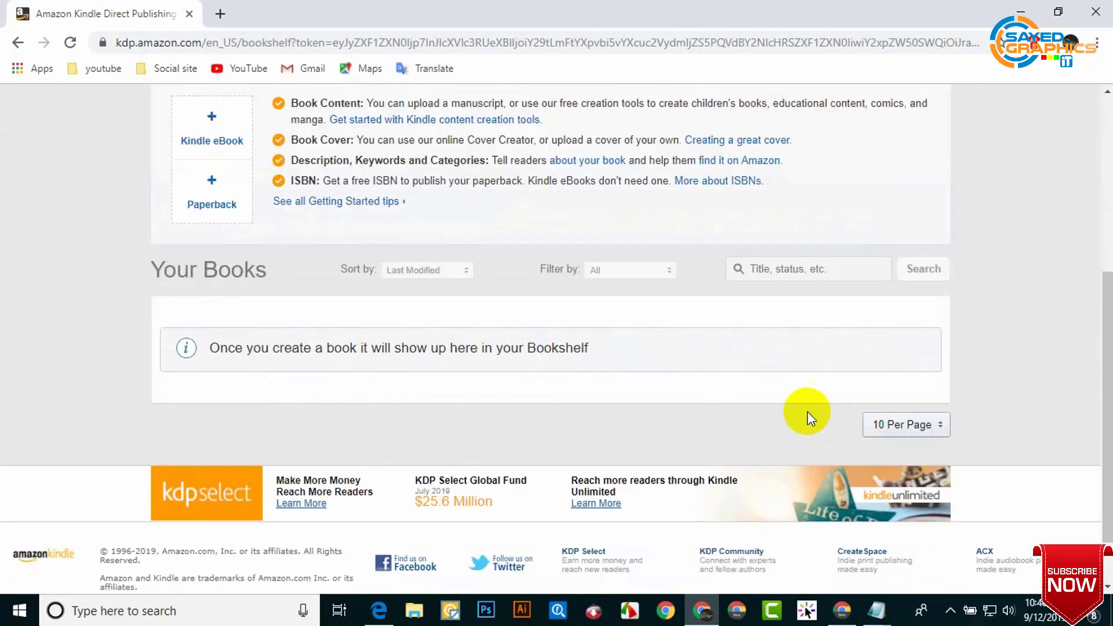
pyautogui.scroll(5, 688, 406)
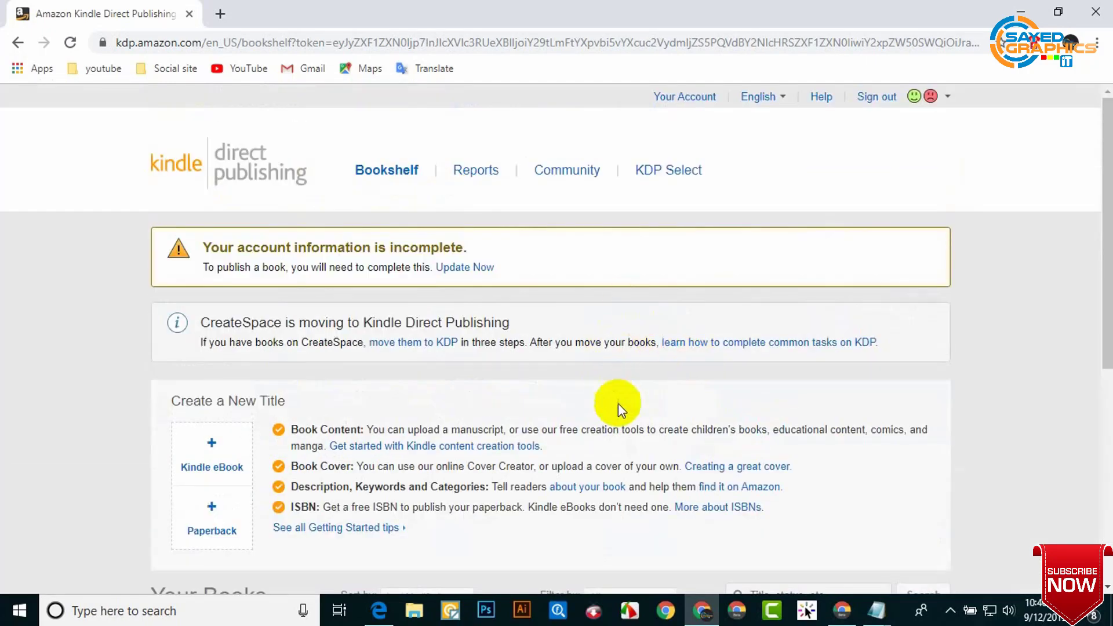
pyautogui.click(473, 277)
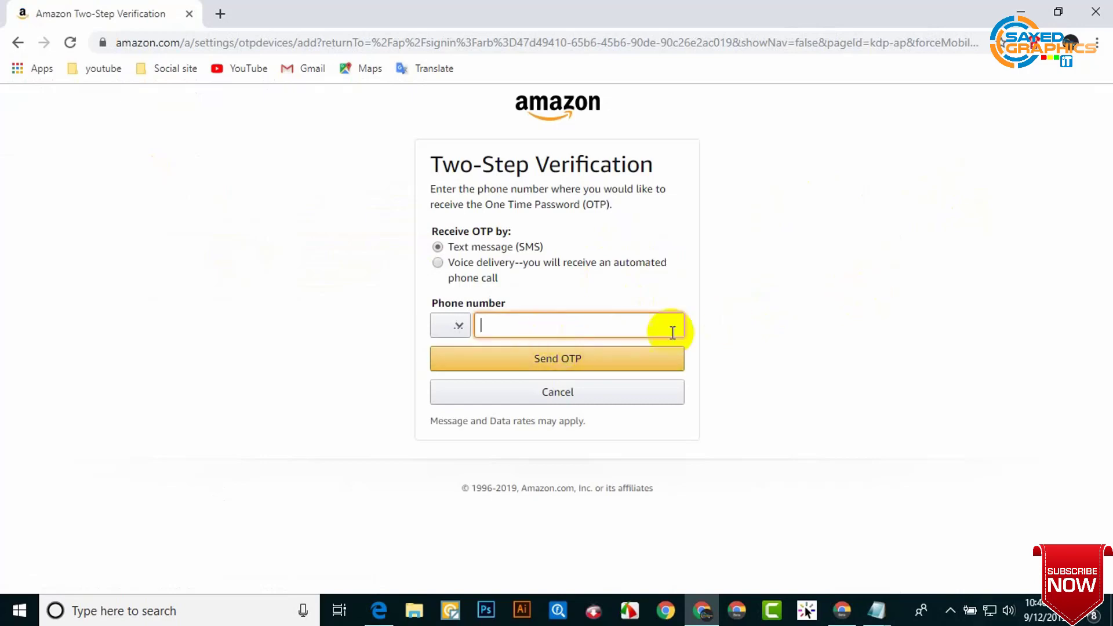
# Step: Select +880 Bangladesh as the phone country code and enter the phone number
pyautogui.click(792, 336)
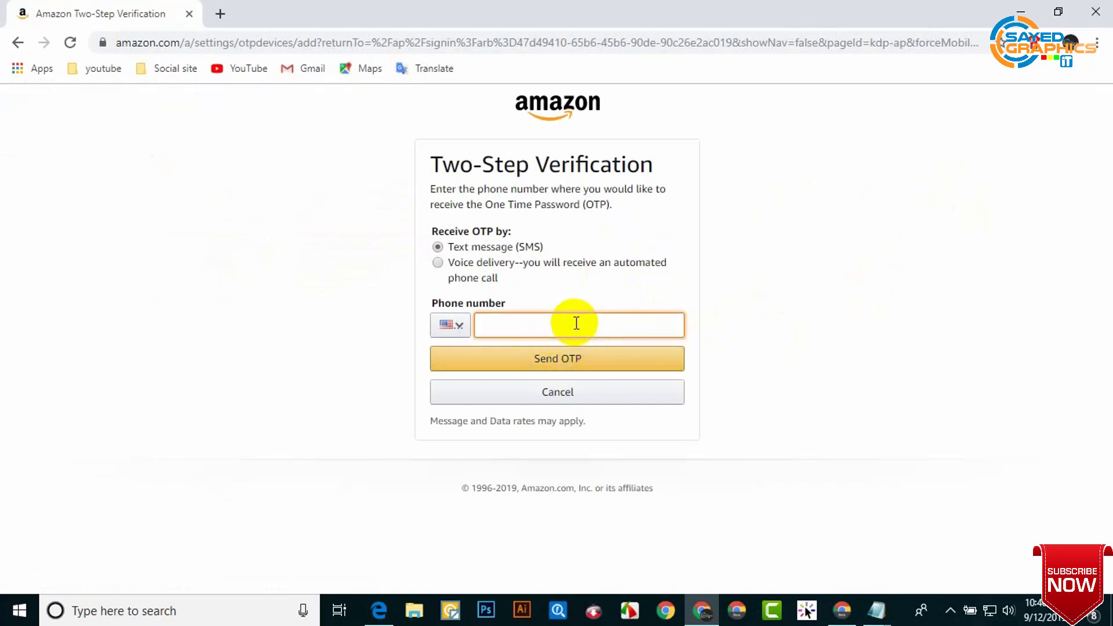
pyautogui.click(447, 326)
pyautogui.scroll(-3, 454, 427)
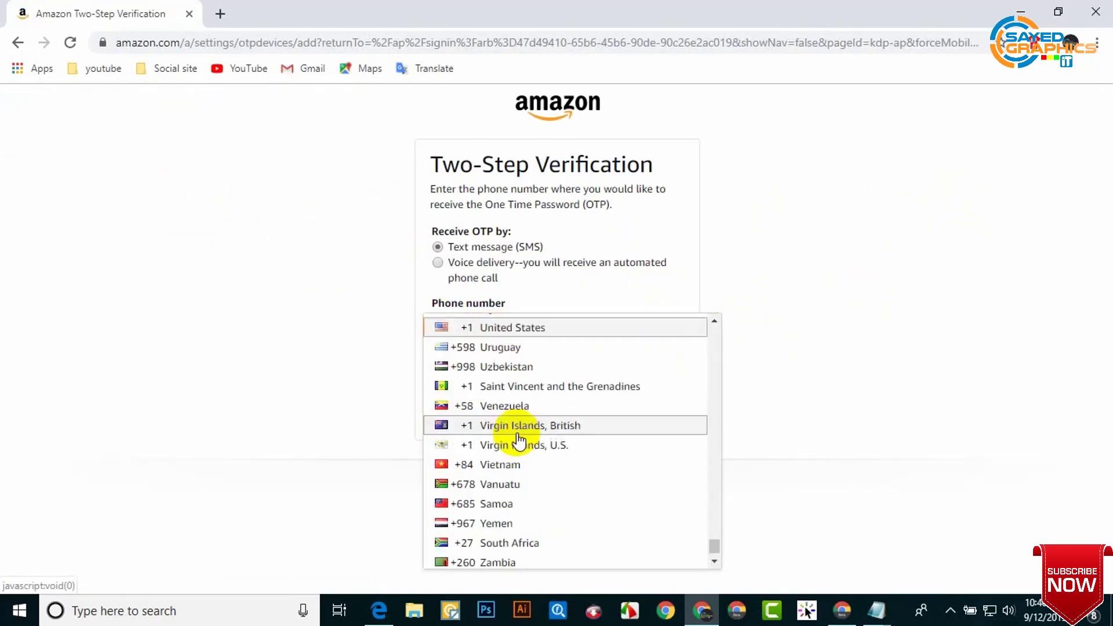
pyautogui.scroll(15, 533, 461)
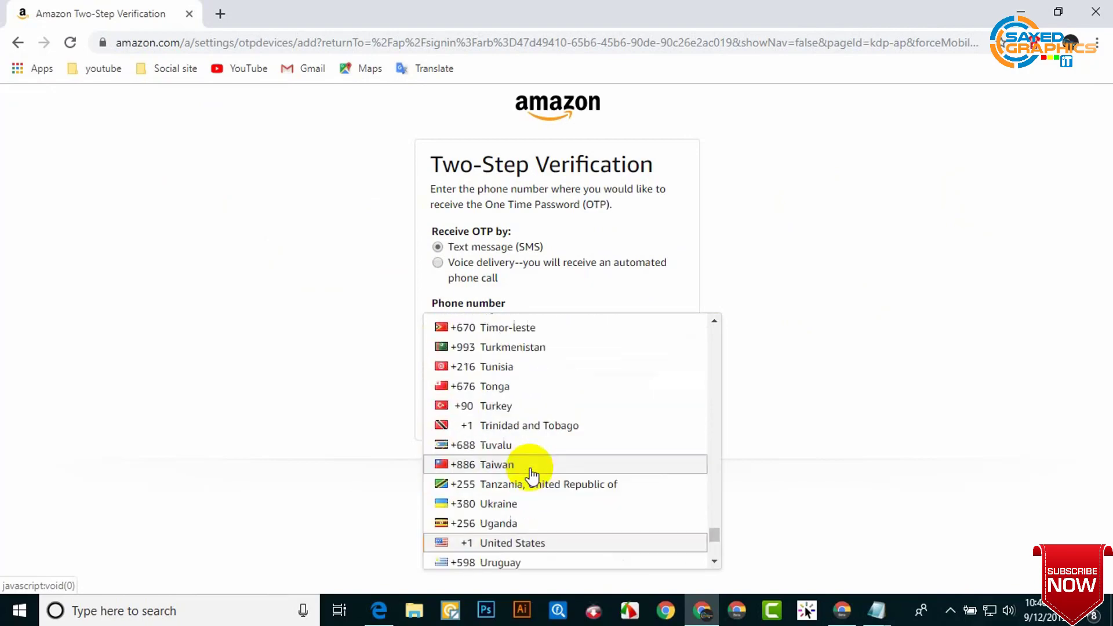
pyautogui.scroll(20, 532, 458)
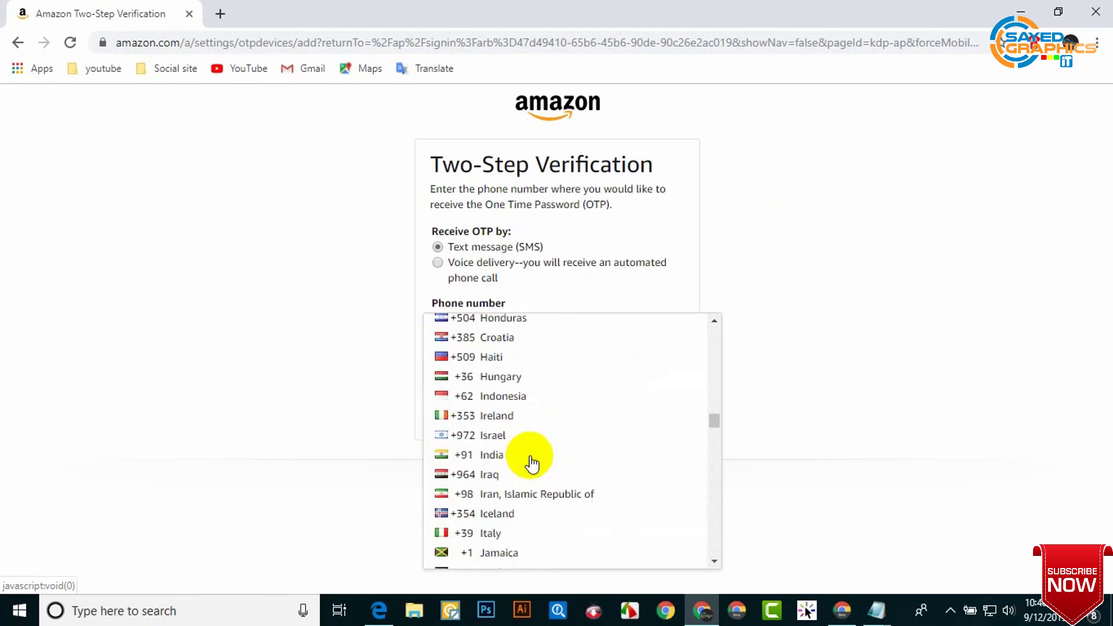
pyautogui.scroll(20, 533, 460)
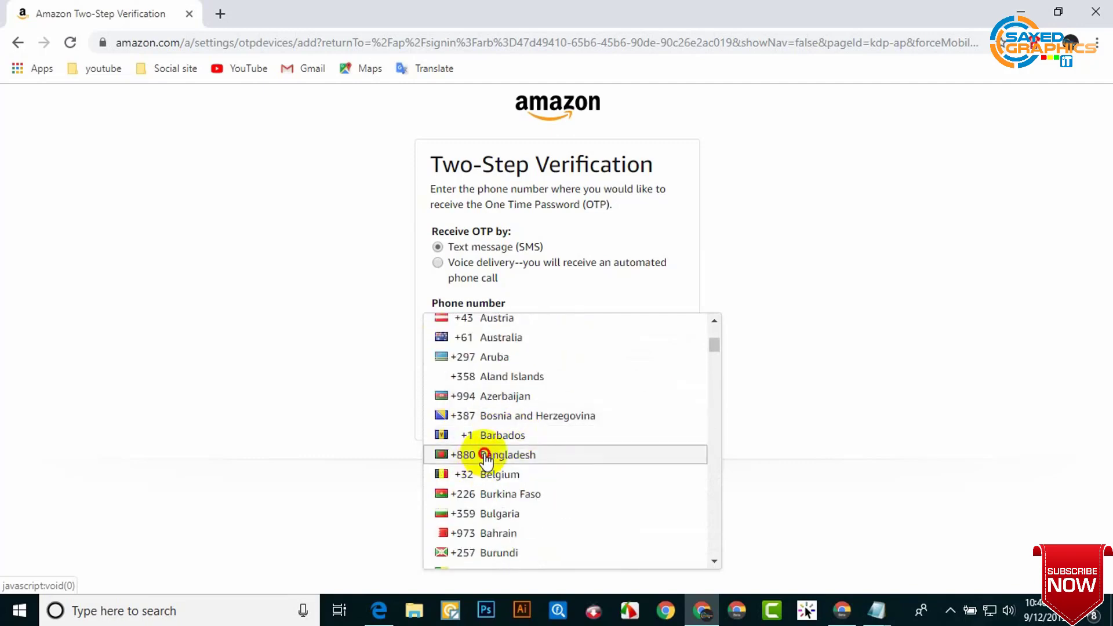
pyautogui.click(481, 458)
pyautogui.click(562, 330)
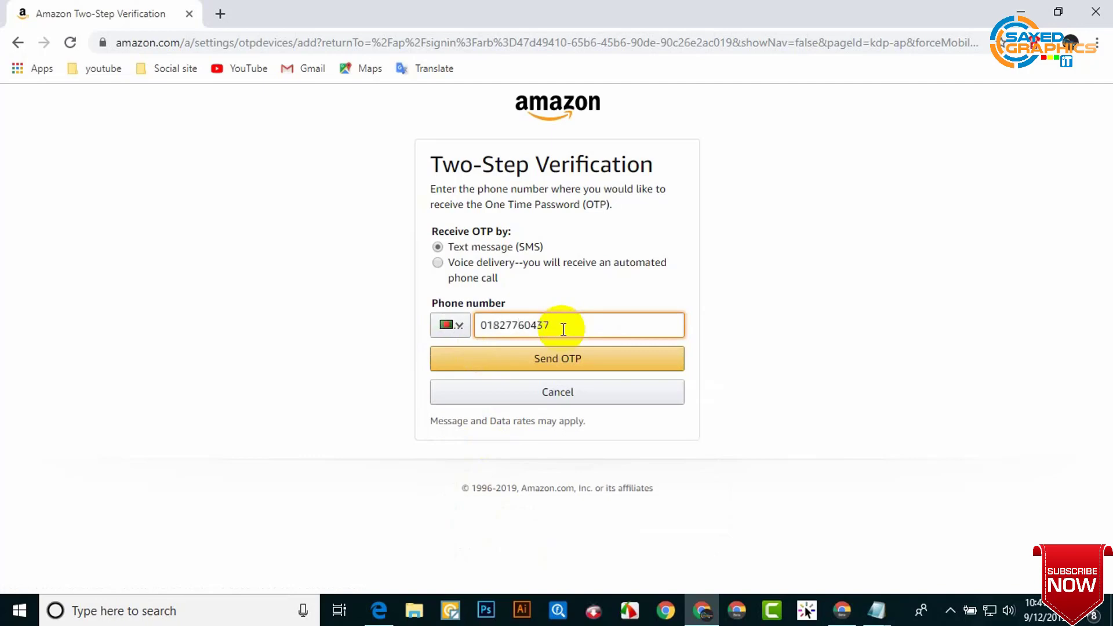
# Step: Send the OTP to the phone and enter the six-digit code received
pyautogui.click(956, 442)
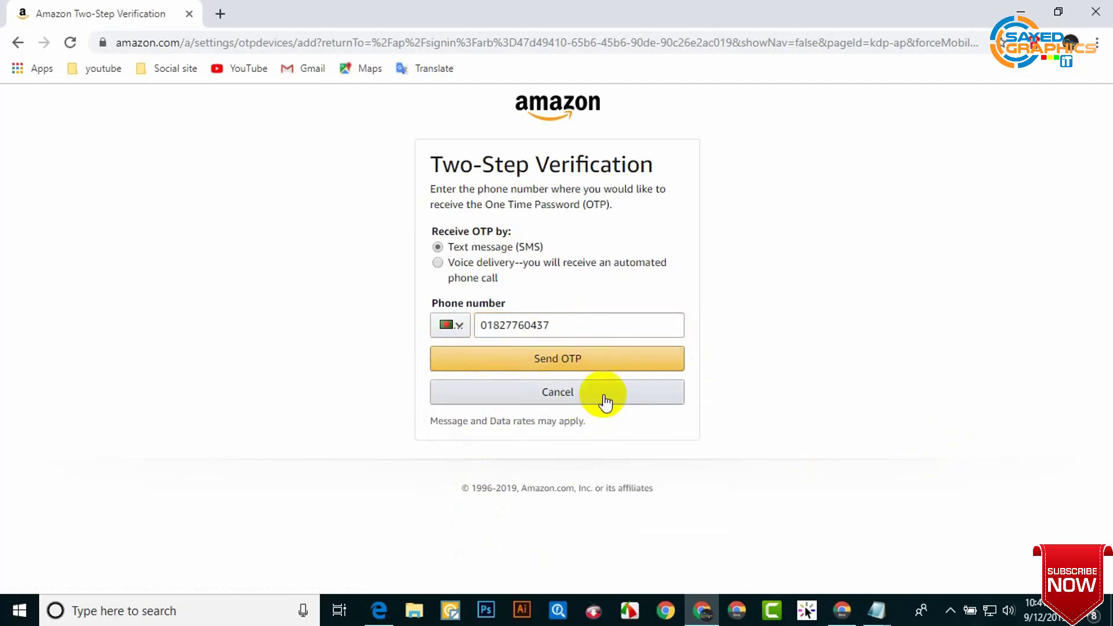
pyautogui.click(590, 363)
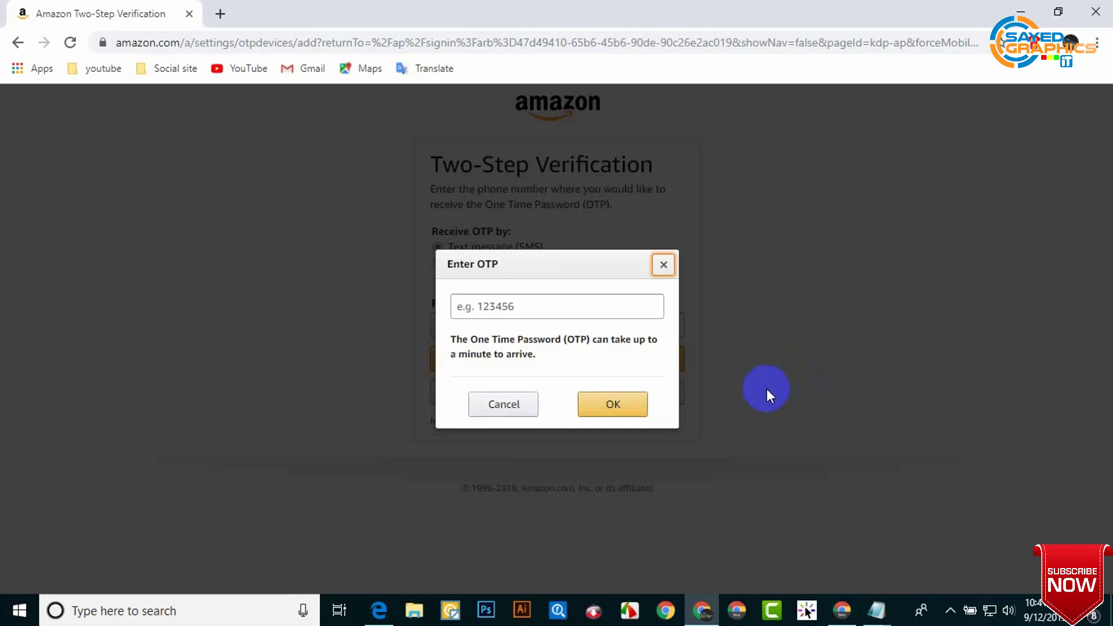
pyautogui.press('Tab')
pyautogui.write('18')
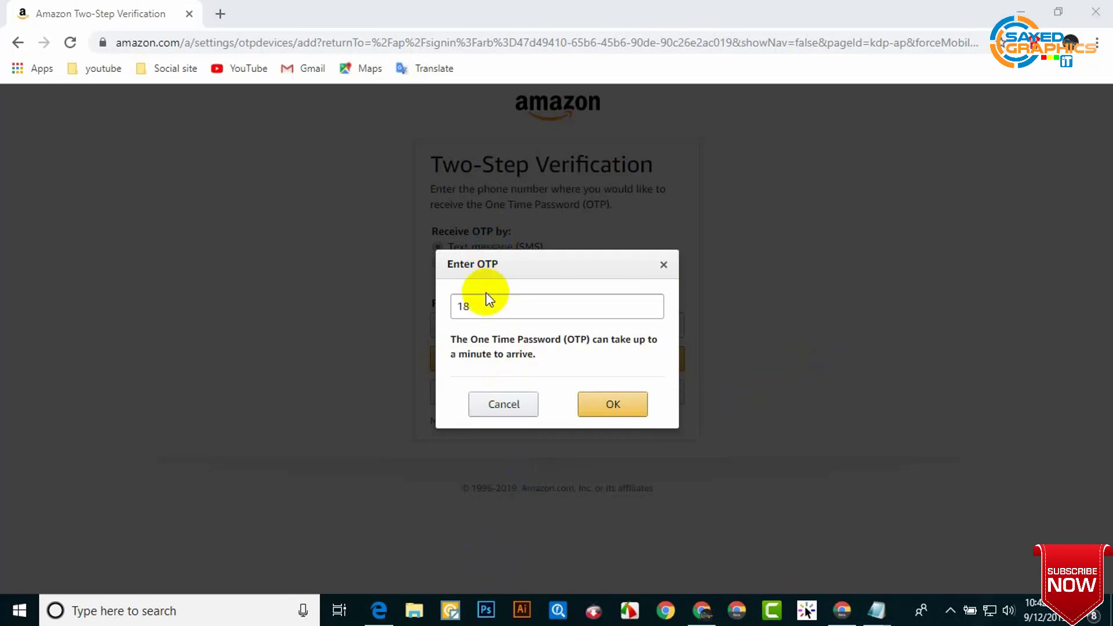
pyautogui.click(480, 313)
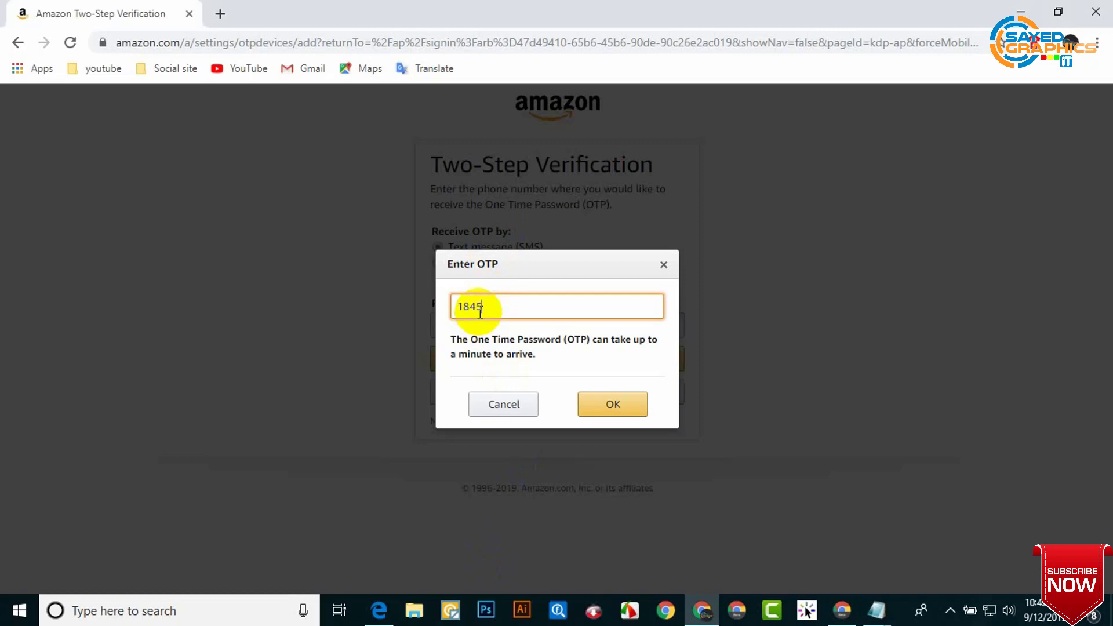
pyautogui.click(602, 409)
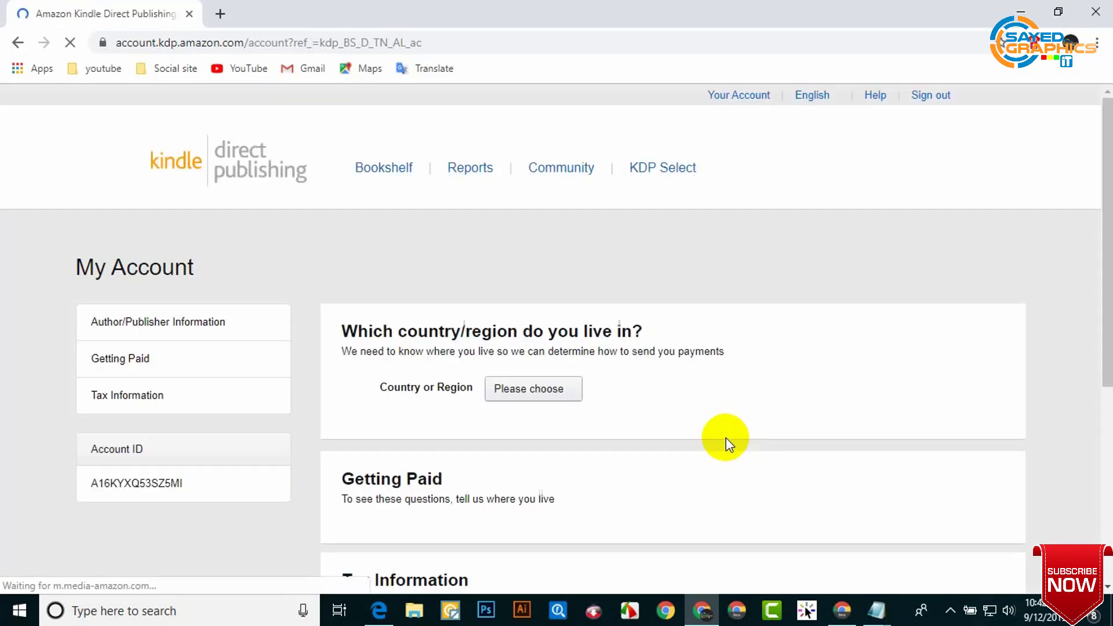
# Step: Choose Bangladesh as the country of residence on My Account and save the address
pyautogui.scroll(-4, 649, 441)
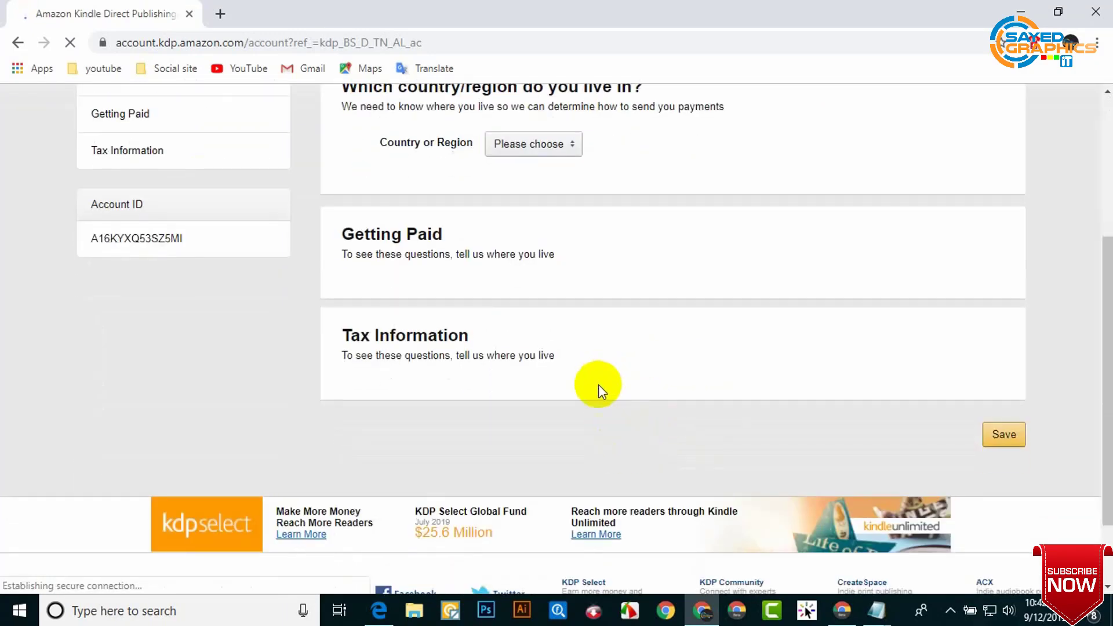
pyautogui.scroll(3, 651, 331)
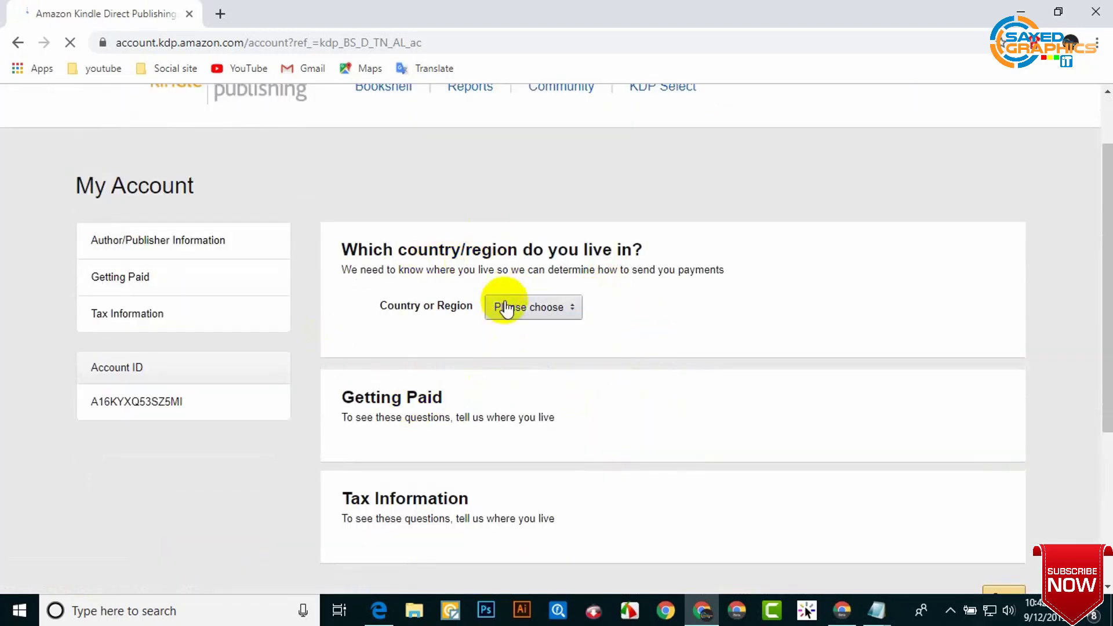
pyautogui.click(565, 312)
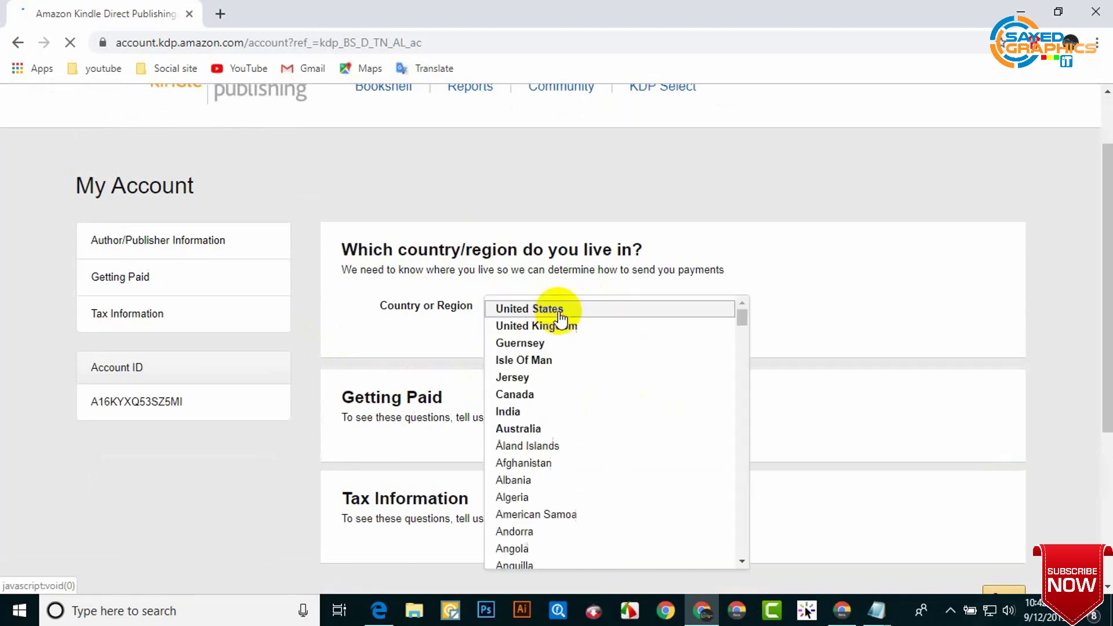
pyautogui.scroll(-4, 577, 510)
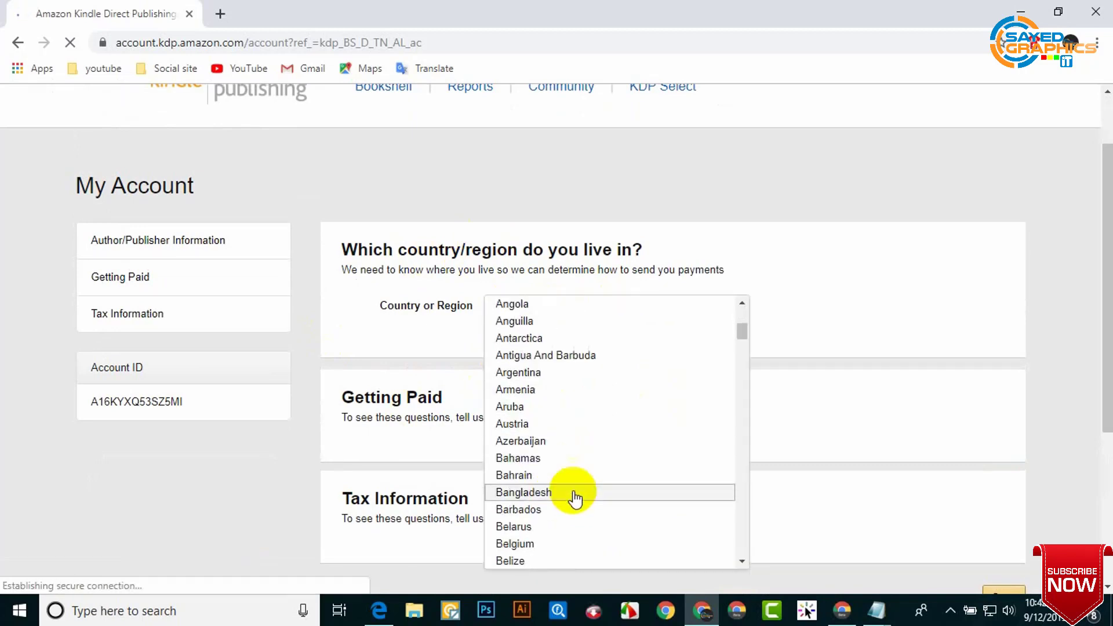
pyautogui.click(570, 494)
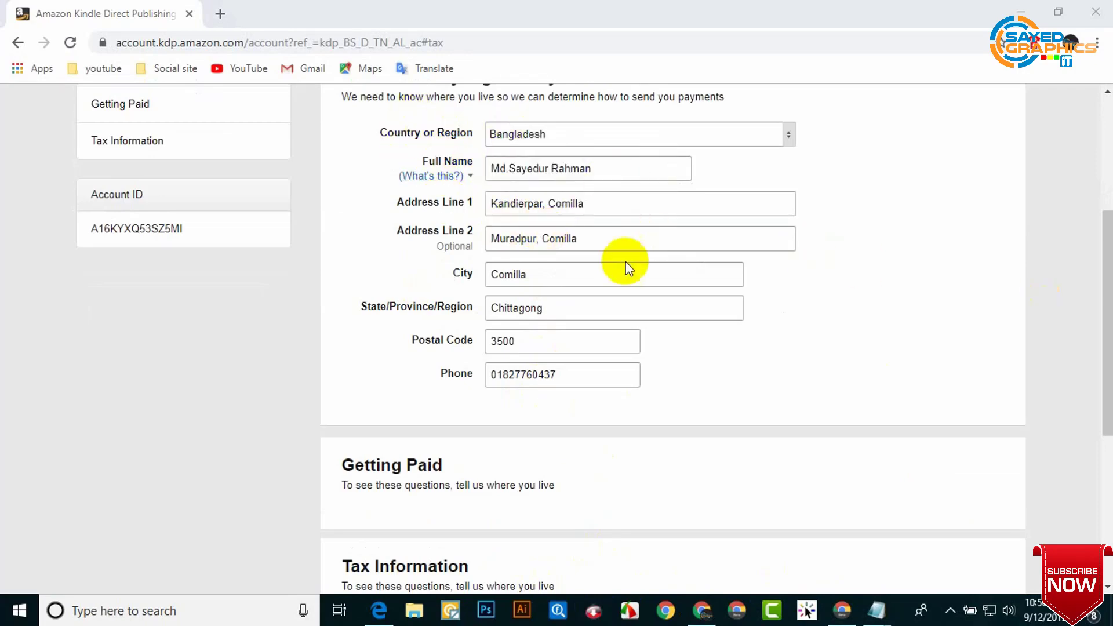
pyautogui.scroll(-3, 519, 400)
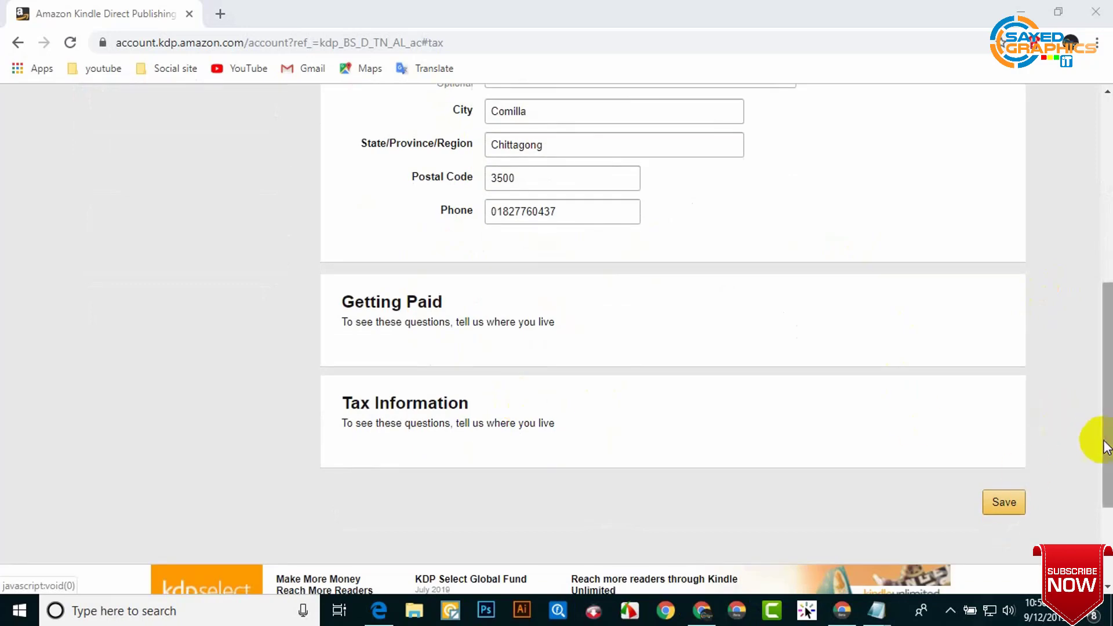
pyautogui.click(1002, 505)
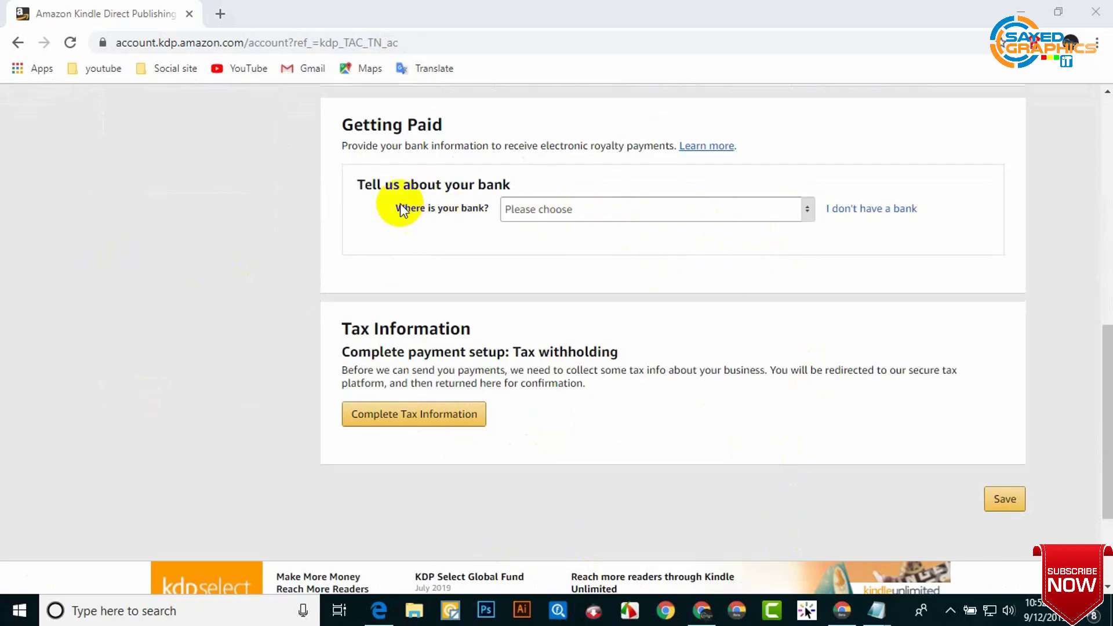
# Step: Set the bank location to United States with a Checking account type
pyautogui.click(808, 213)
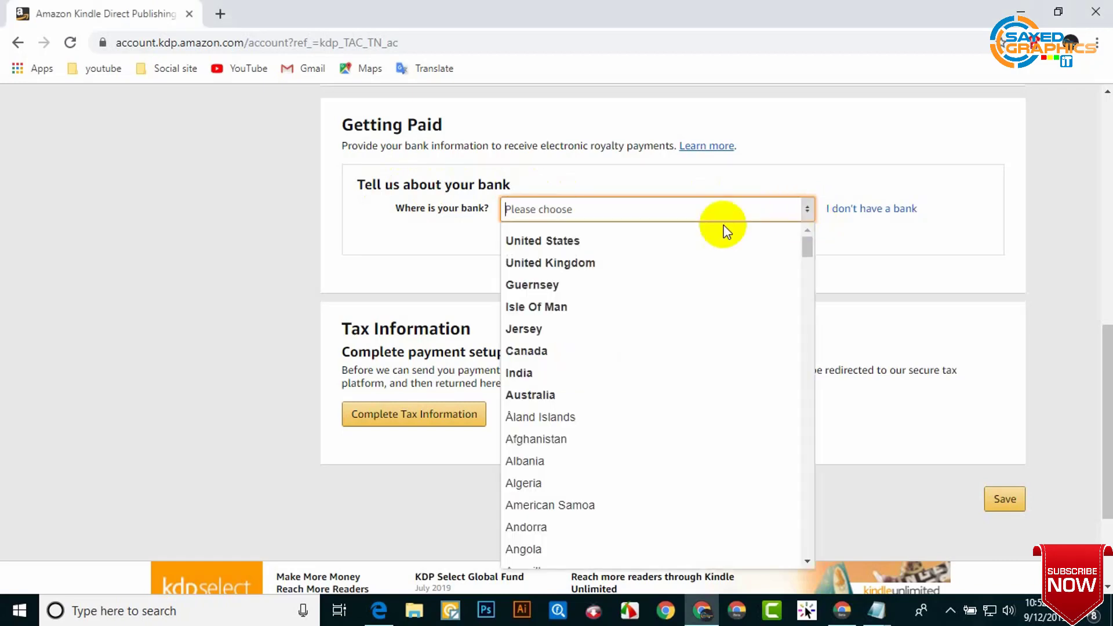
pyautogui.click(713, 243)
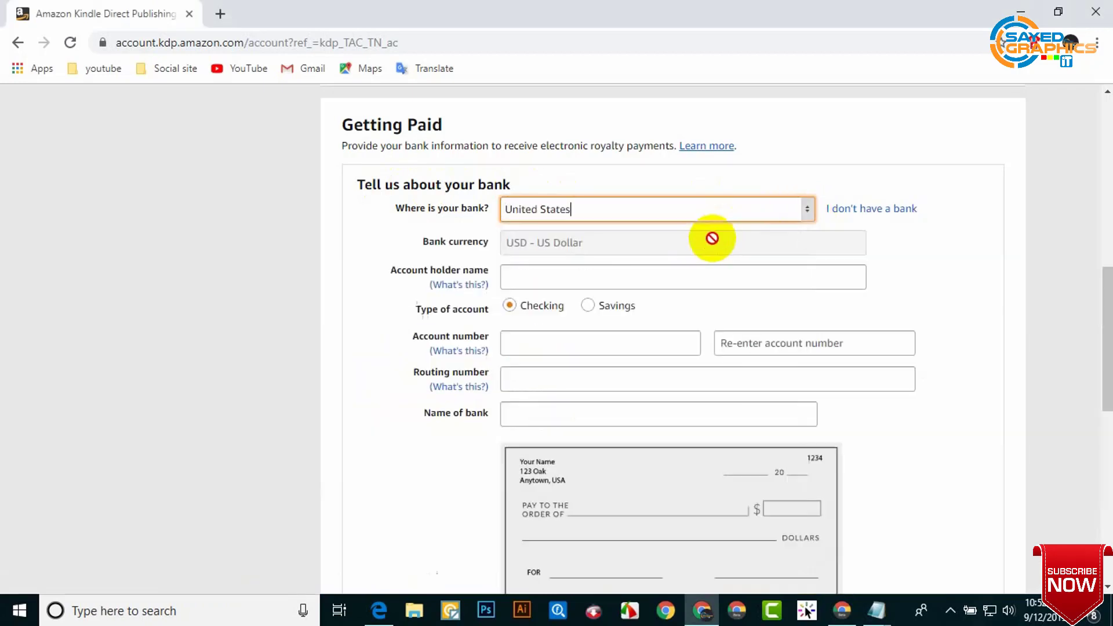
pyautogui.scroll(-3, 551, 310)
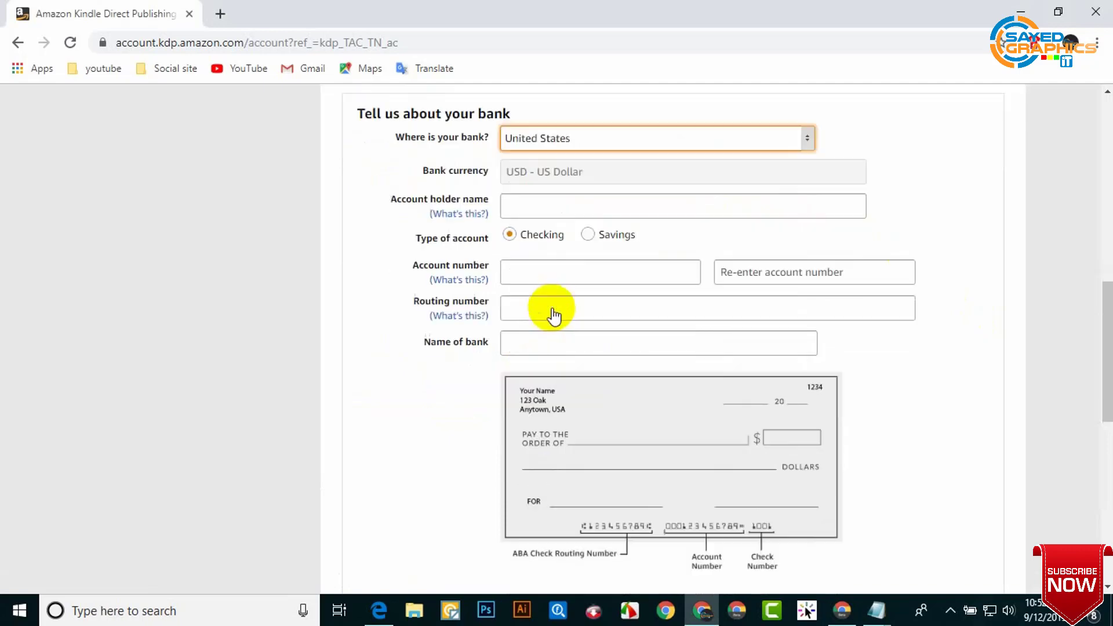
pyautogui.scroll(2, 547, 186)
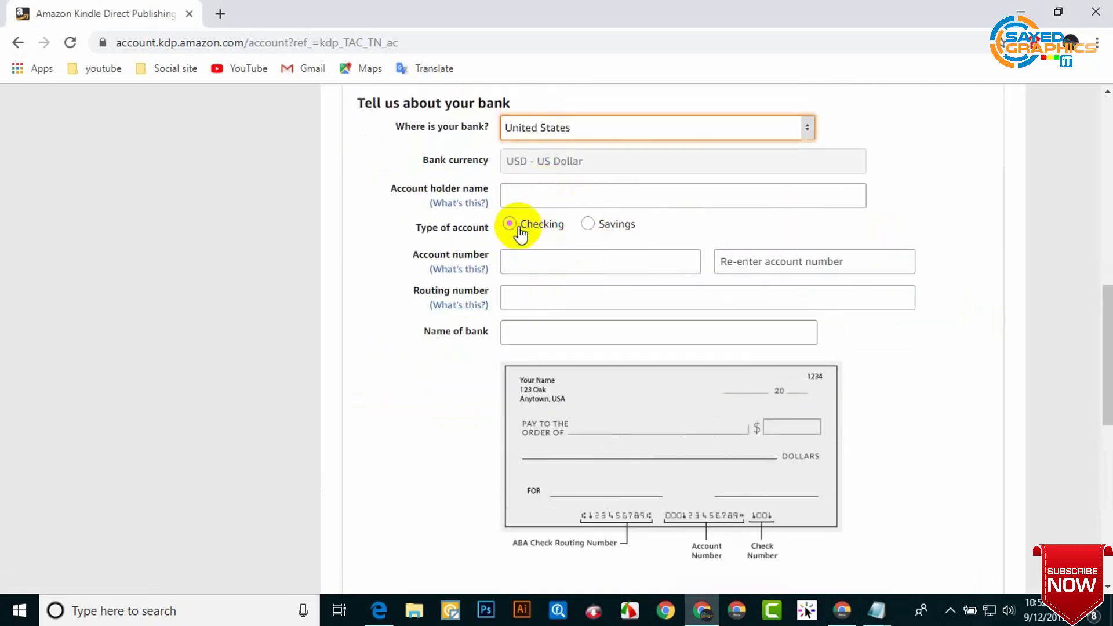
pyautogui.click(549, 232)
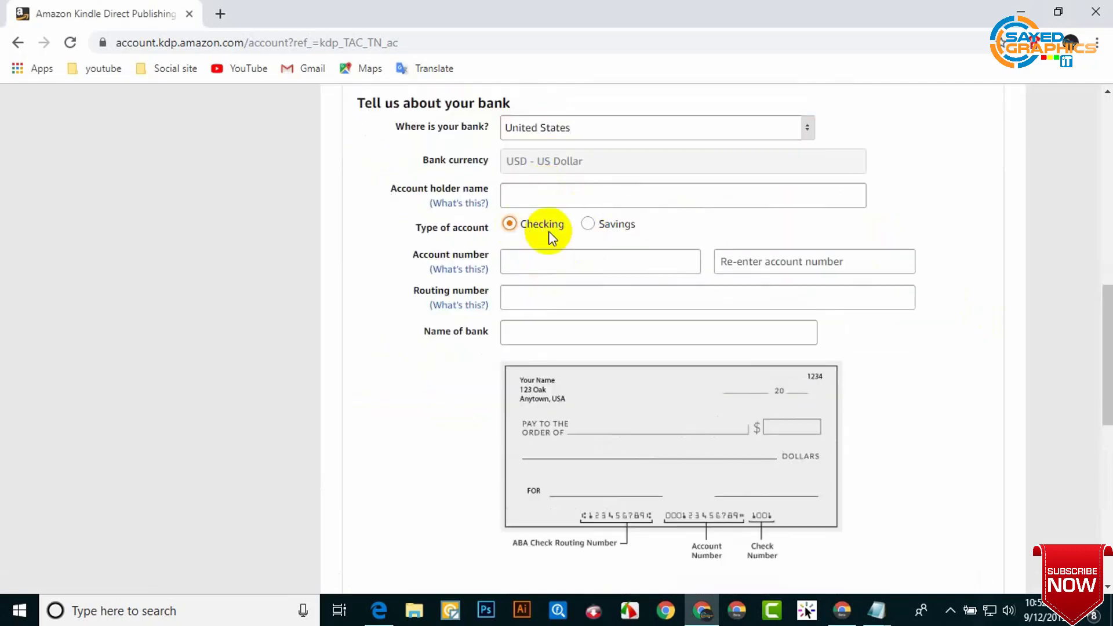
pyautogui.click(554, 266)
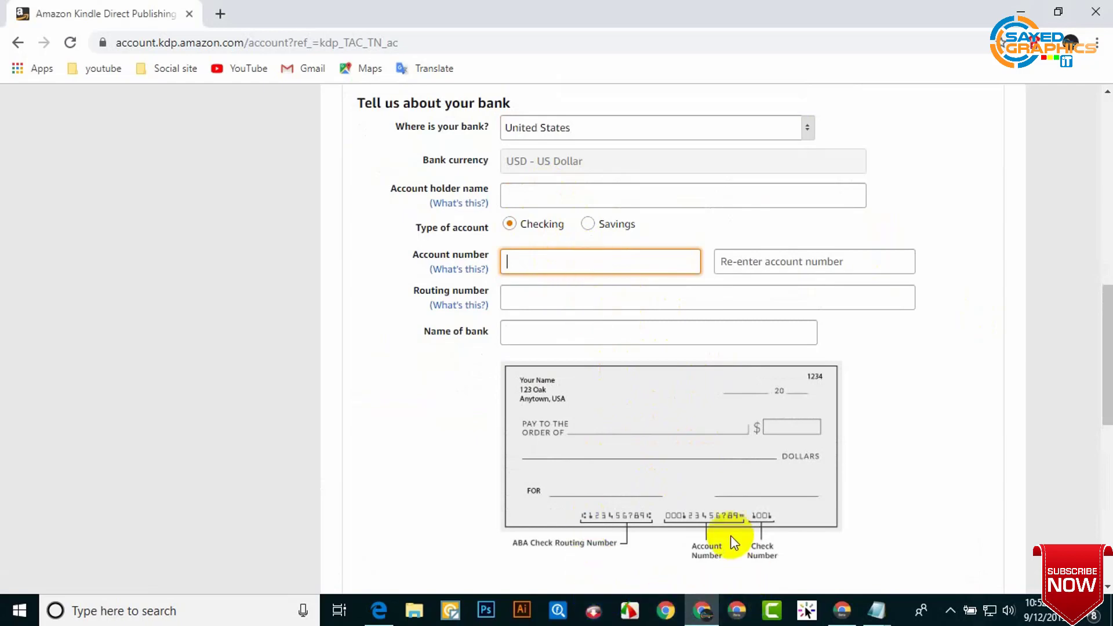
pyautogui.click(876, 609)
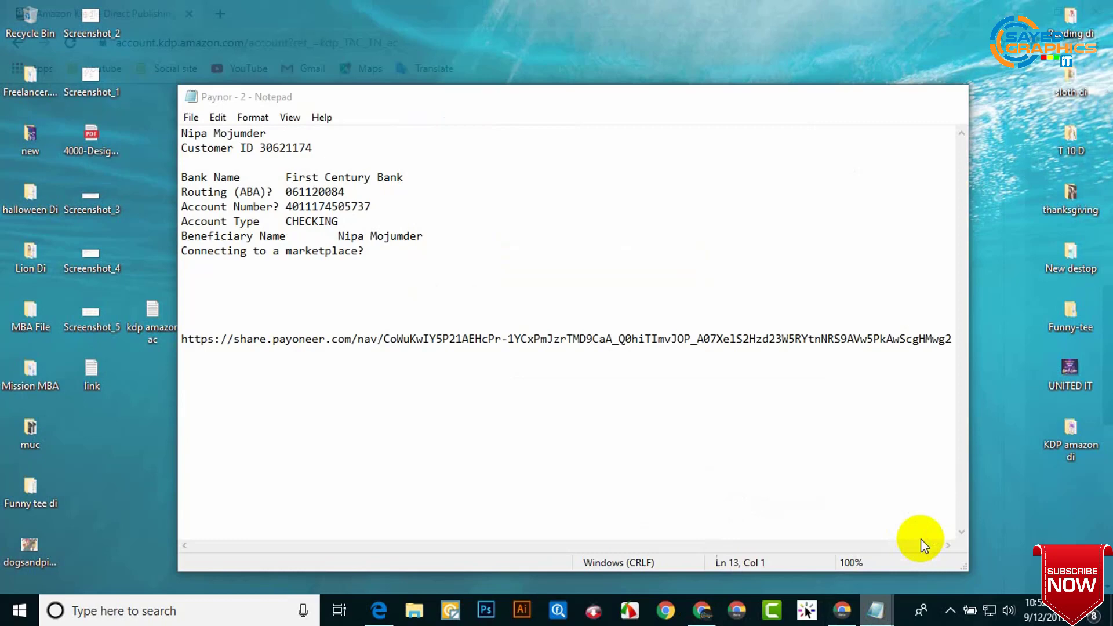
# Step: Copy the account holder's name from the Paynor notes into the Account holder name field
pyautogui.click(921, 538)
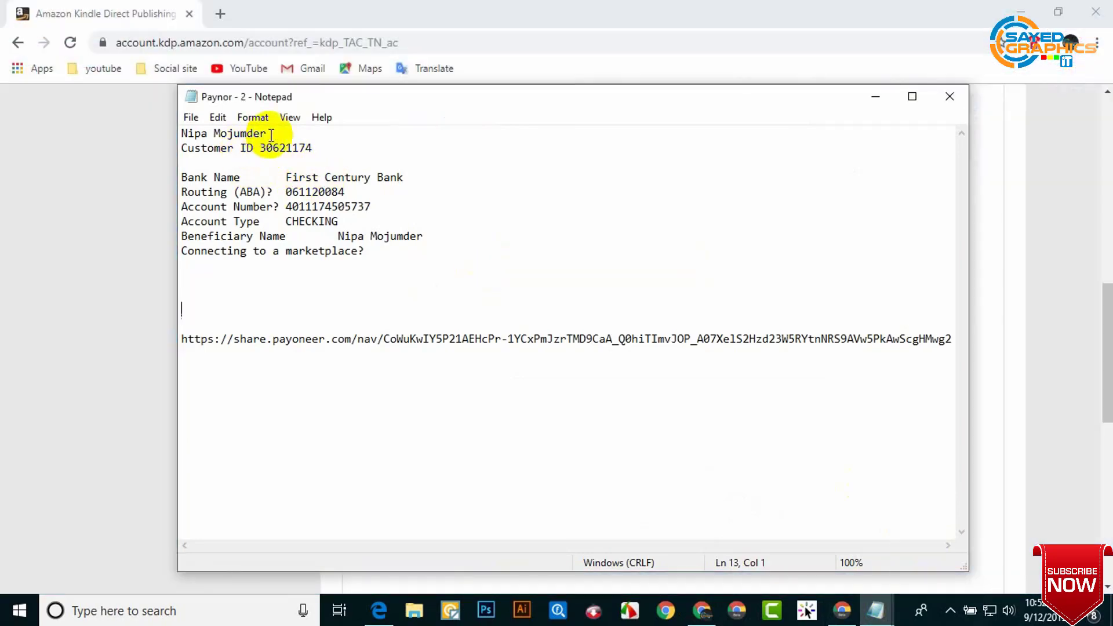
pyautogui.moveTo(271, 135); pyautogui.dragTo(174, 122)
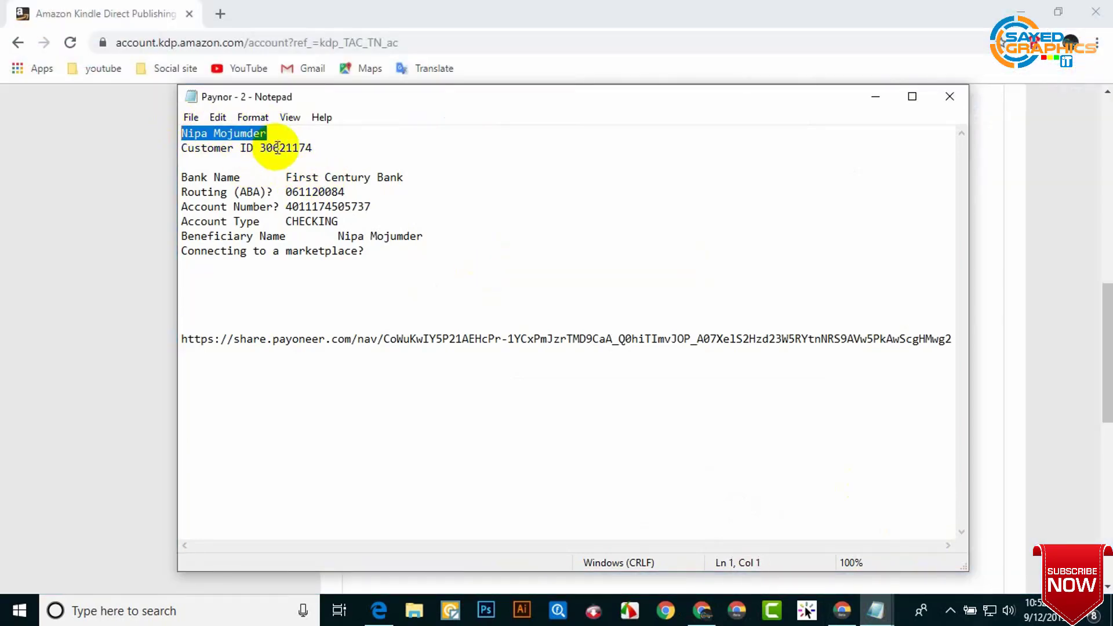
pyautogui.click(156, 184)
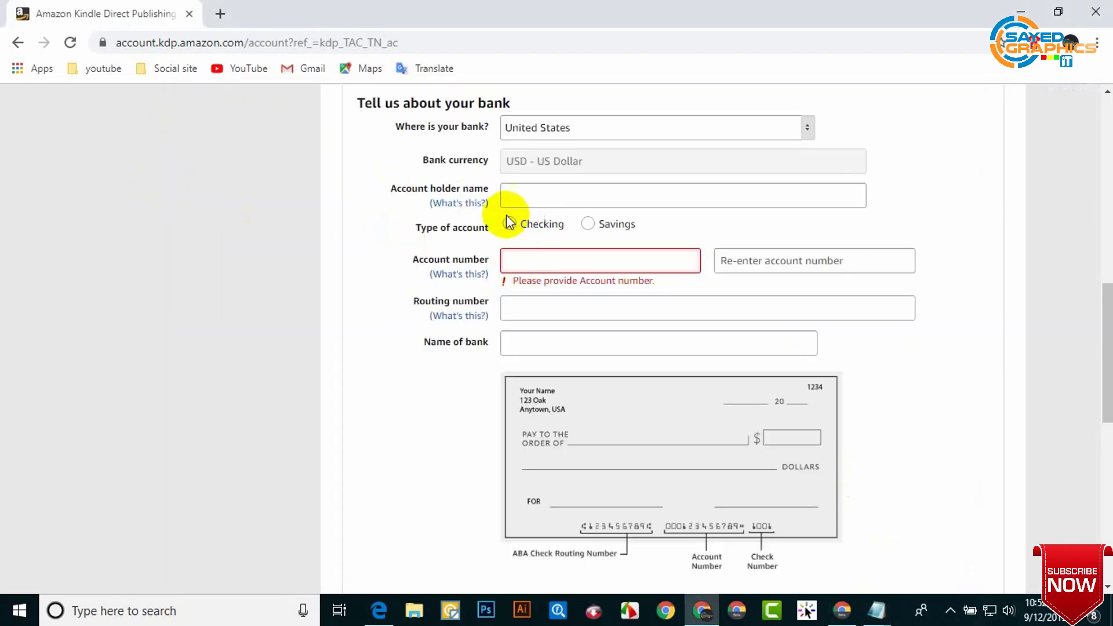
pyautogui.scroll(1, 506, 211)
pyautogui.click(574, 277)
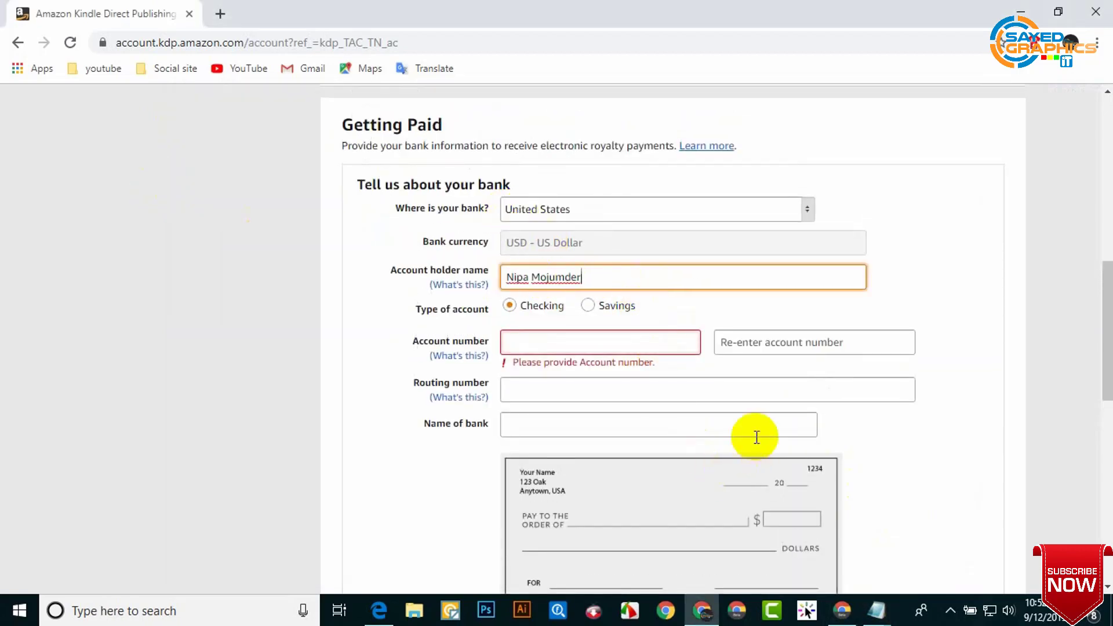
pyautogui.click(923, 298)
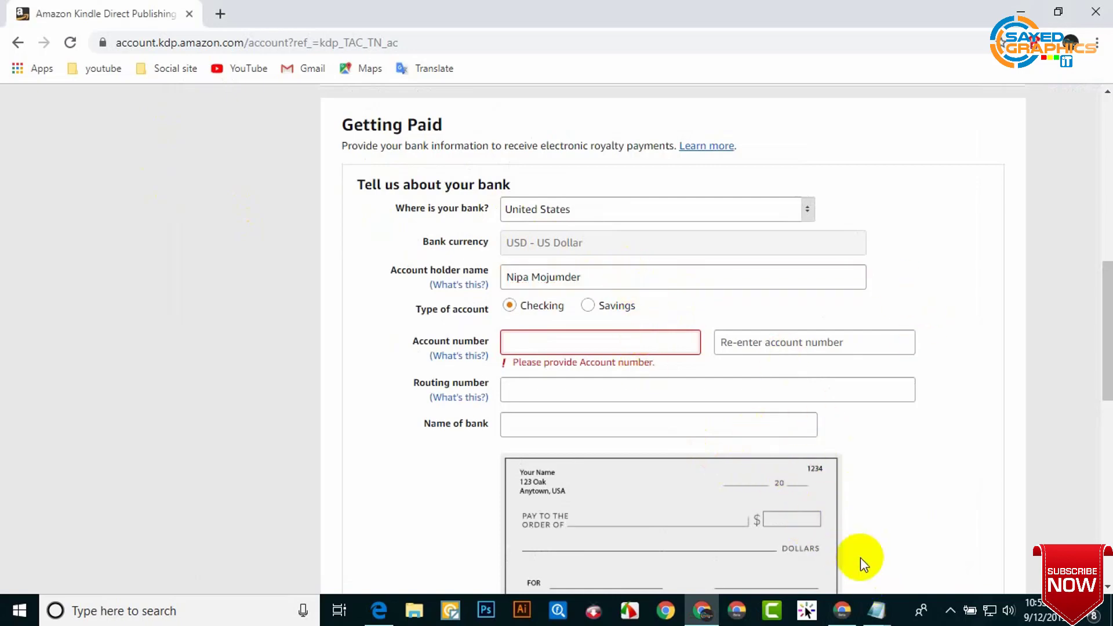
# Step: Copy the bank account number from the notes into both Account number fields
pyautogui.click(873, 614)
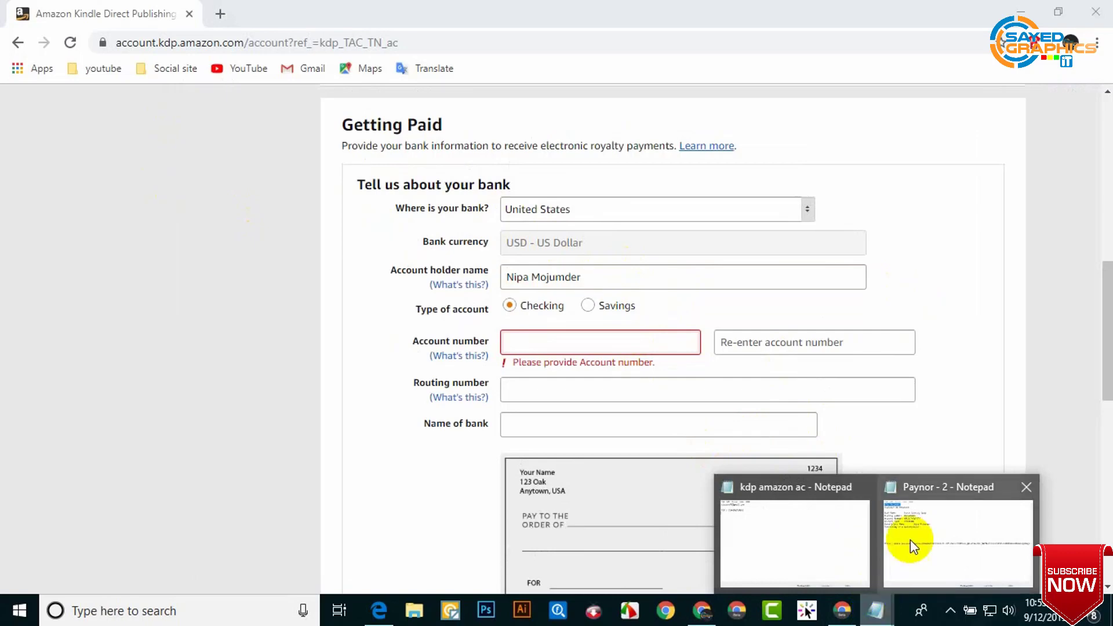
pyautogui.click(910, 541)
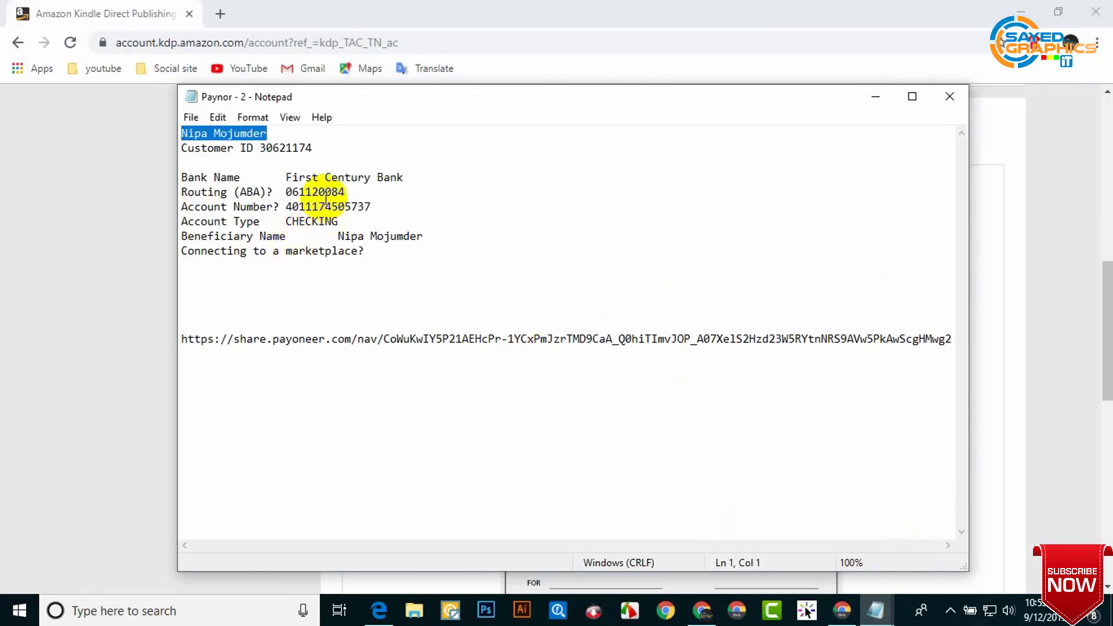
pyautogui.moveTo(371, 206); pyautogui.dragTo(298, 205)
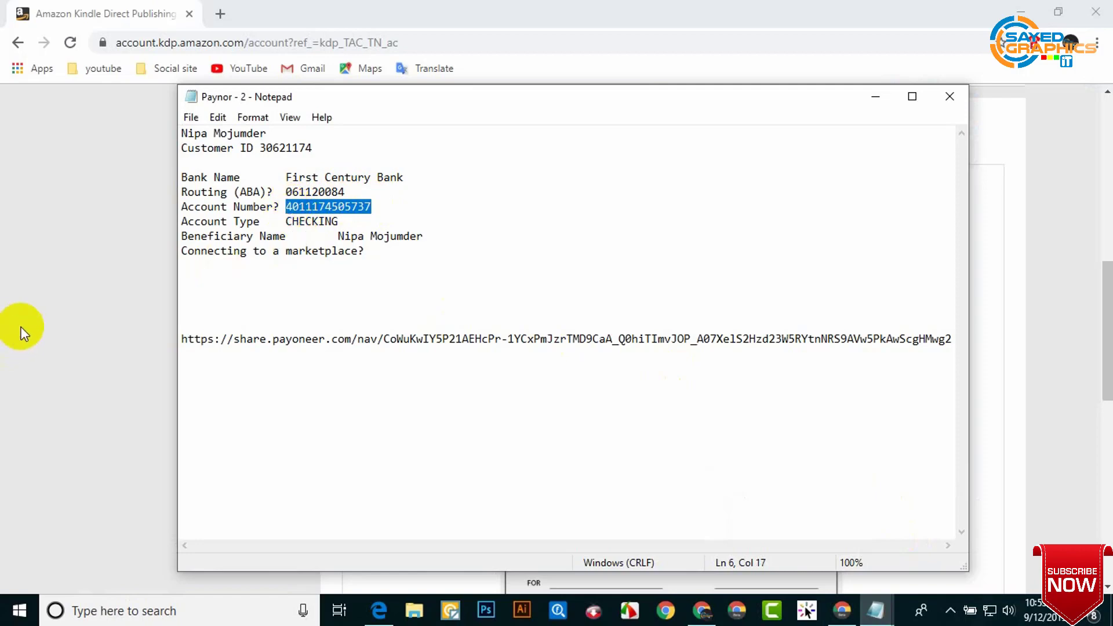
pyautogui.click(81, 336)
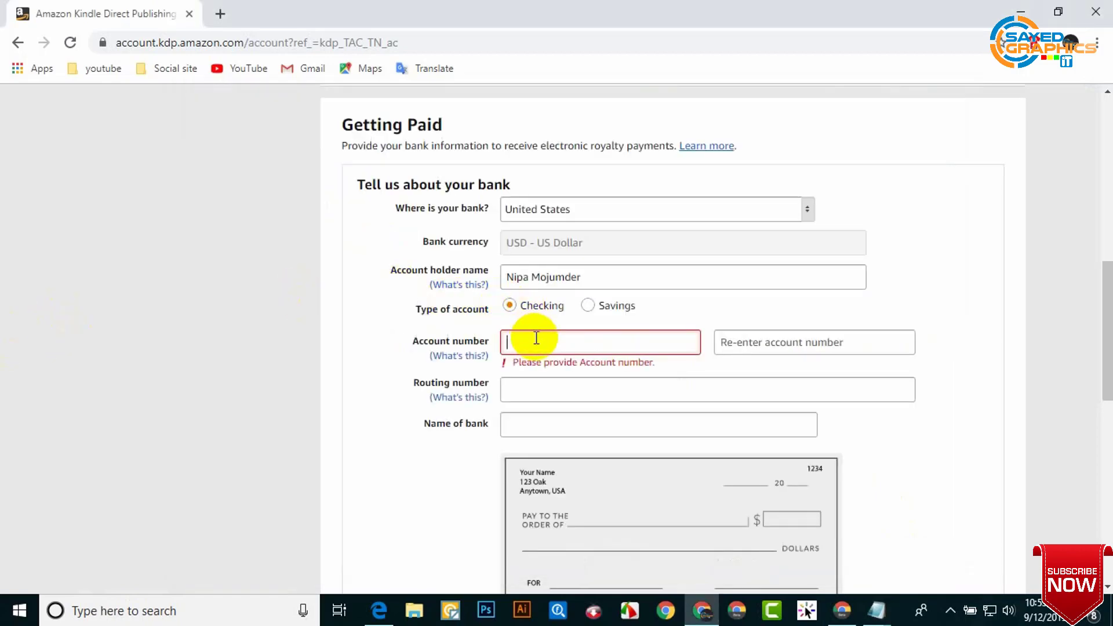
pyautogui.hotkey('ctrl', 'v')
pyautogui.click(738, 348)
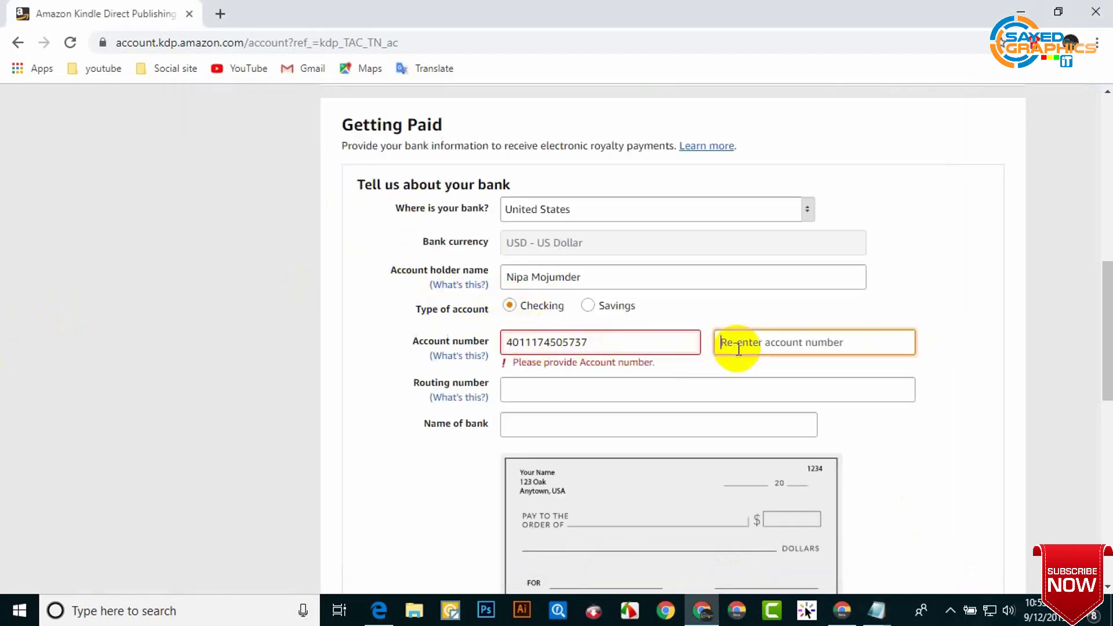
pyautogui.hotkey('ctrl', 'v')
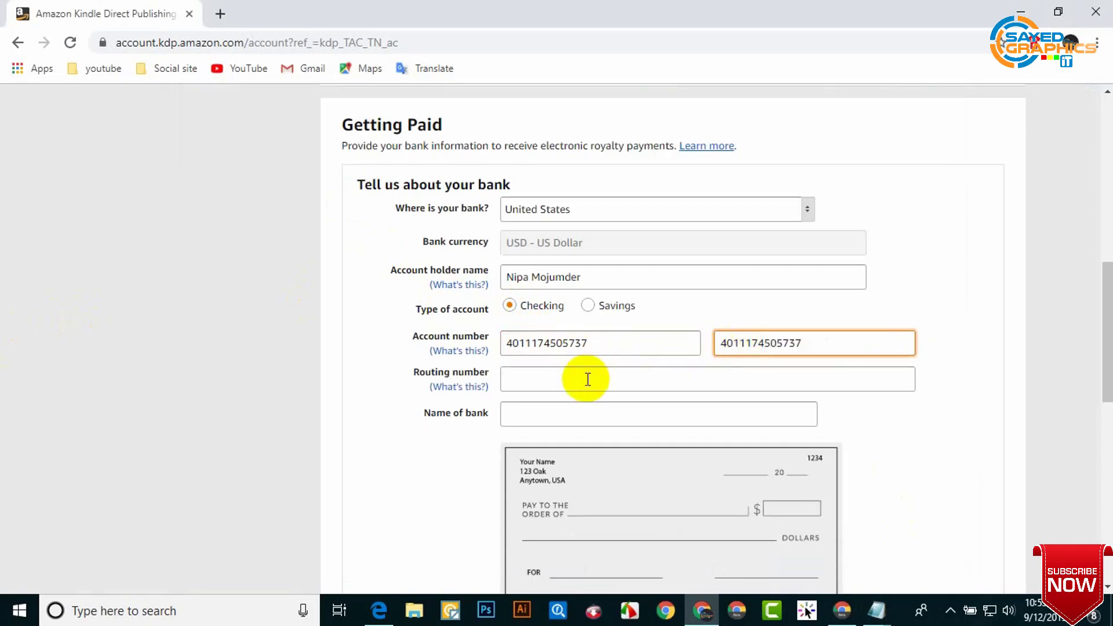
pyautogui.click(588, 375)
# Step: Copy the routing number from the bank notes in Notepad into the Routing number field
pyautogui.click(876, 609)
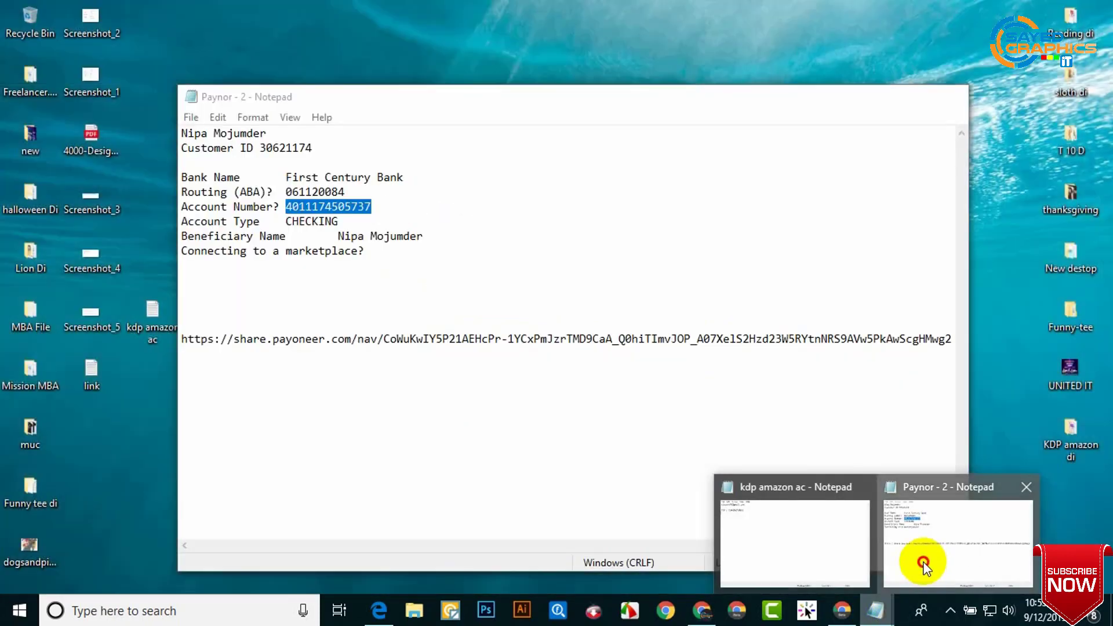
pyautogui.click(924, 562)
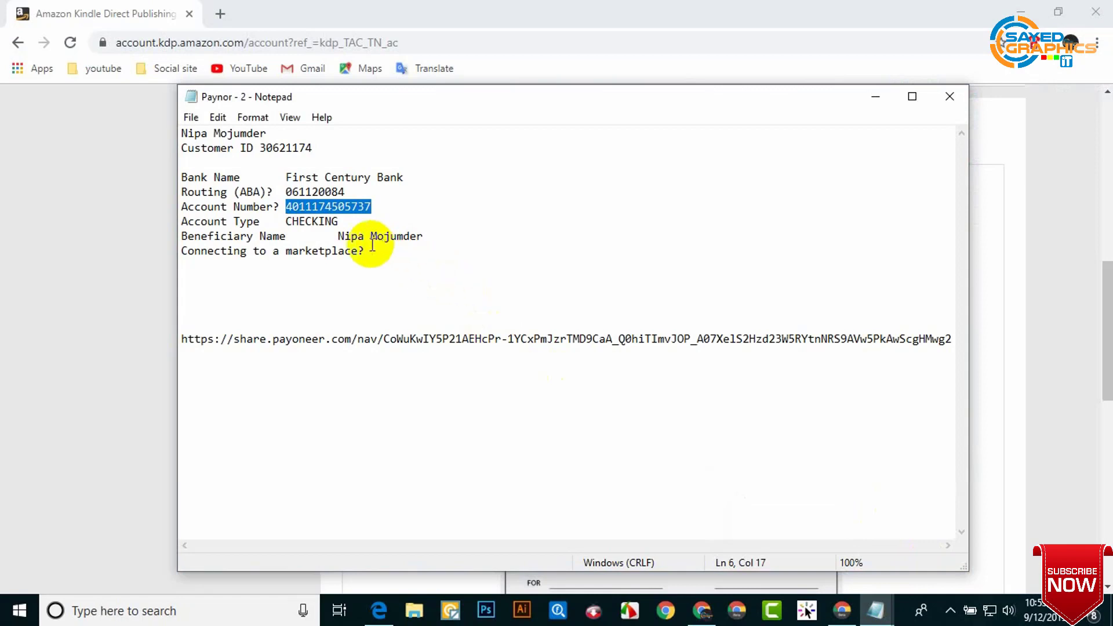
pyautogui.moveTo(345, 192); pyautogui.dragTo(284, 197)
pyautogui.moveTo(181, 207); pyautogui.dragTo(286, 209)
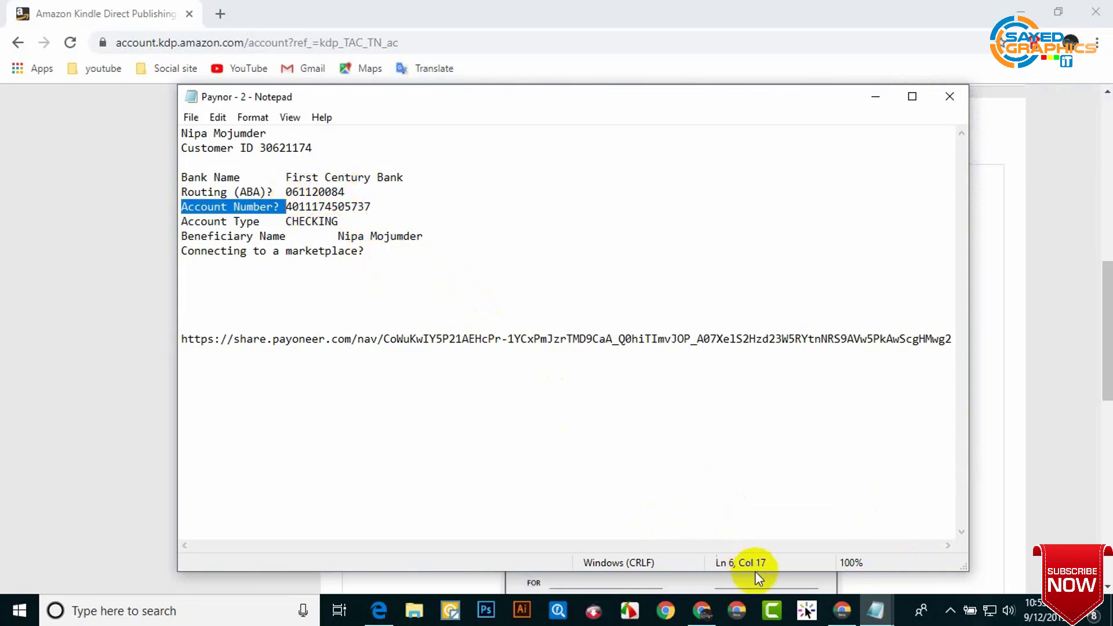
pyautogui.click(708, 614)
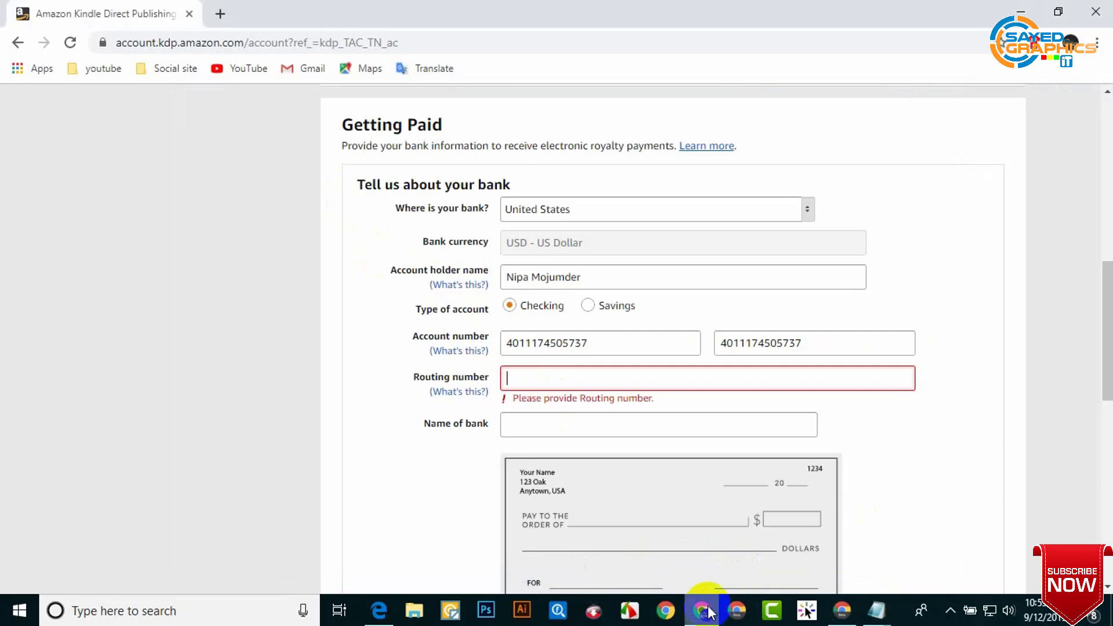
pyautogui.click(601, 387)
pyautogui.write('Account')
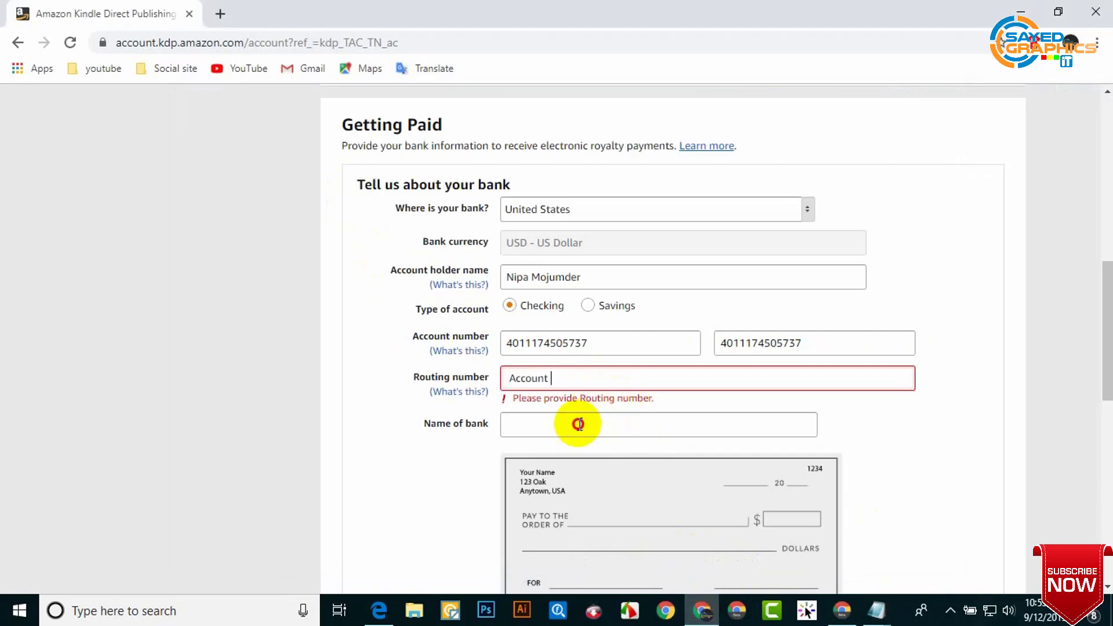
# Step: Fill the Name of bank field with First Century Bank
pyautogui.click(578, 424)
pyautogui.click(876, 609)
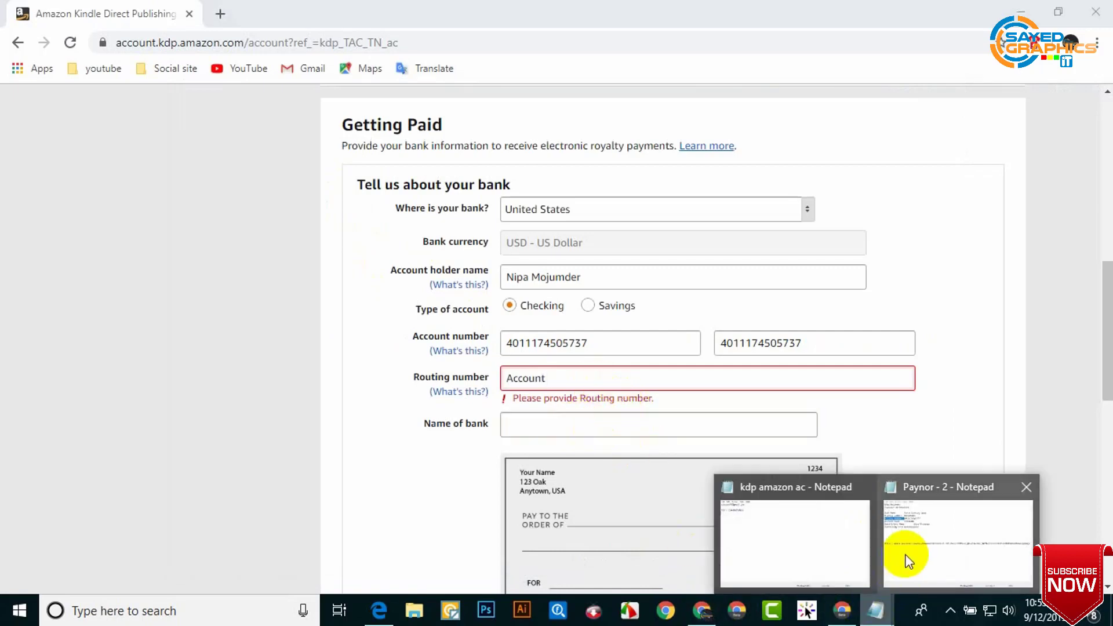
pyautogui.click(906, 556)
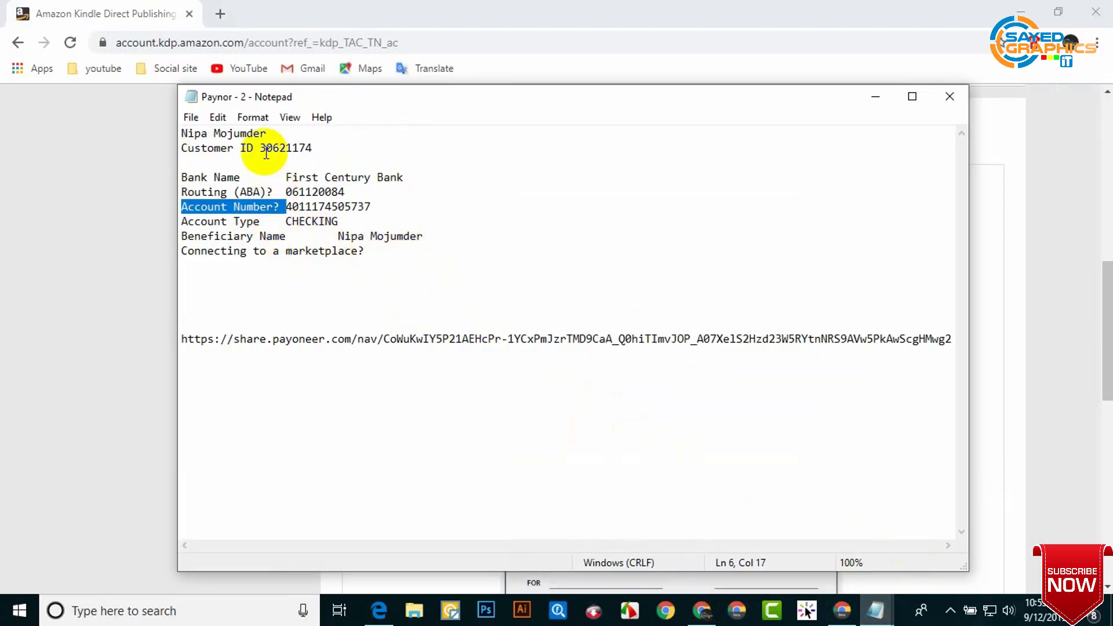
pyautogui.hotkey('alt', 'Tab')
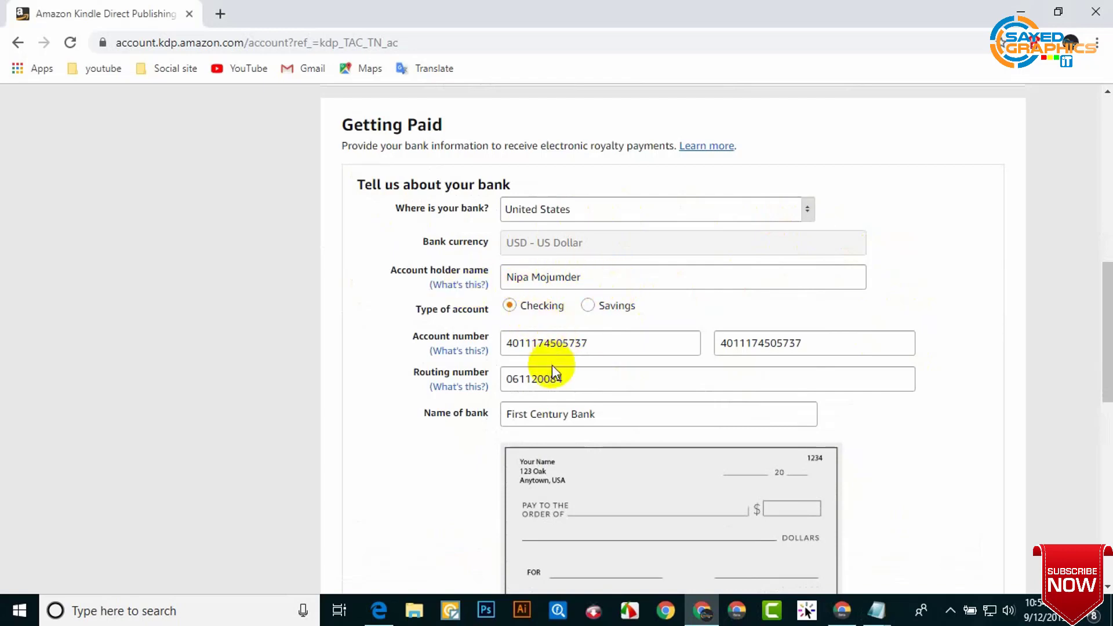
pyautogui.click(484, 351)
# Step: Add the First Century Bank (US) account to receive royalties in USD for all marketplaces
pyautogui.click(811, 345)
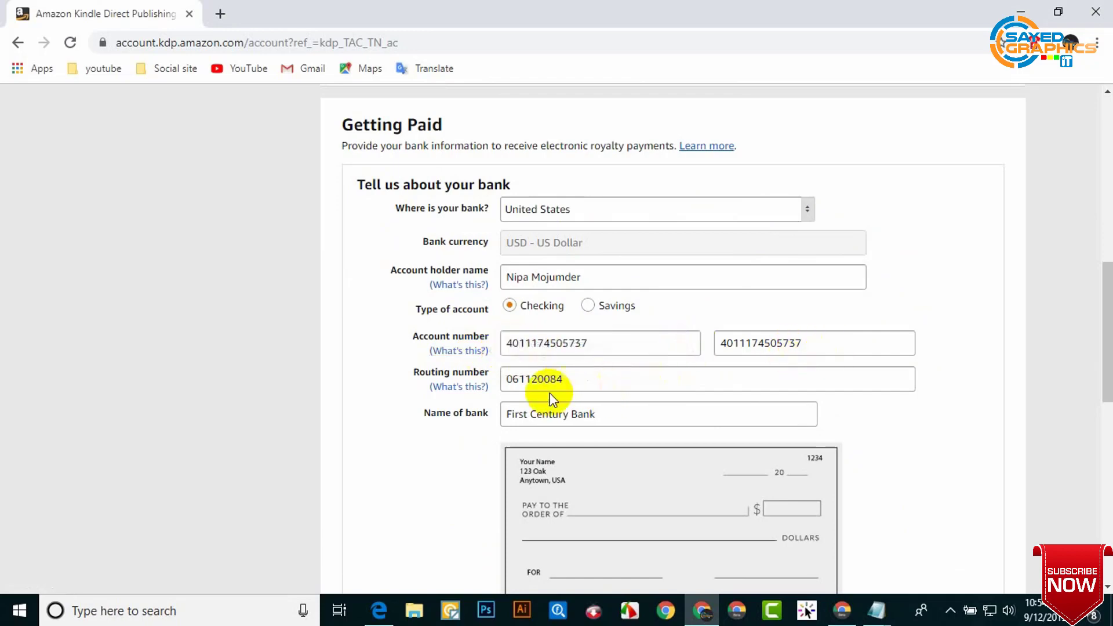
pyautogui.scroll(-3, 609, 404)
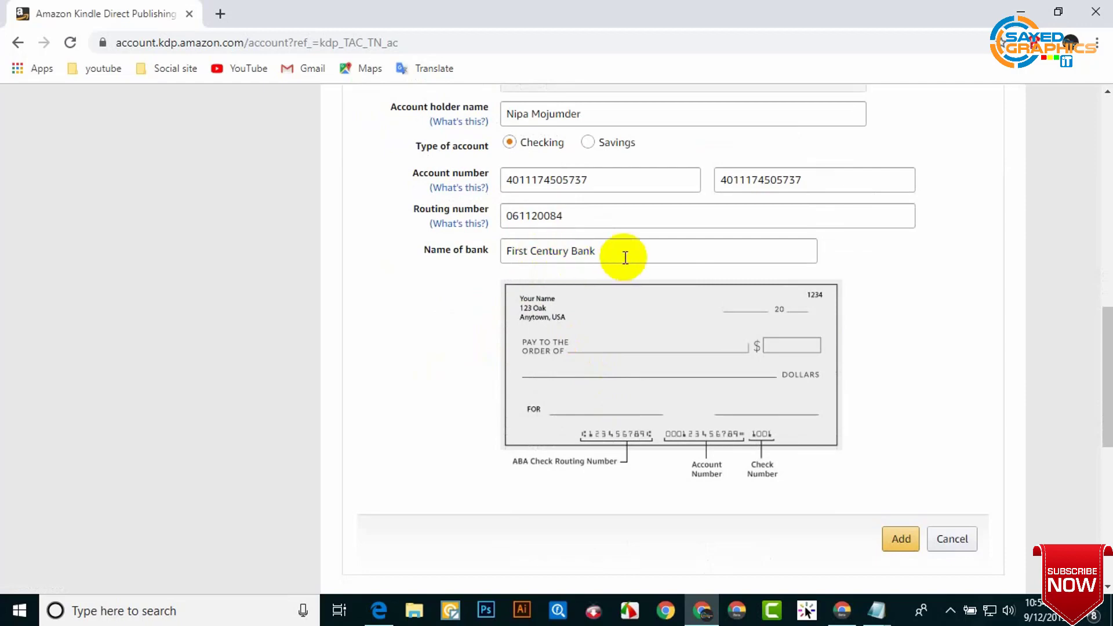
pyautogui.scroll(-3, 986, 319)
pyautogui.click(900, 375)
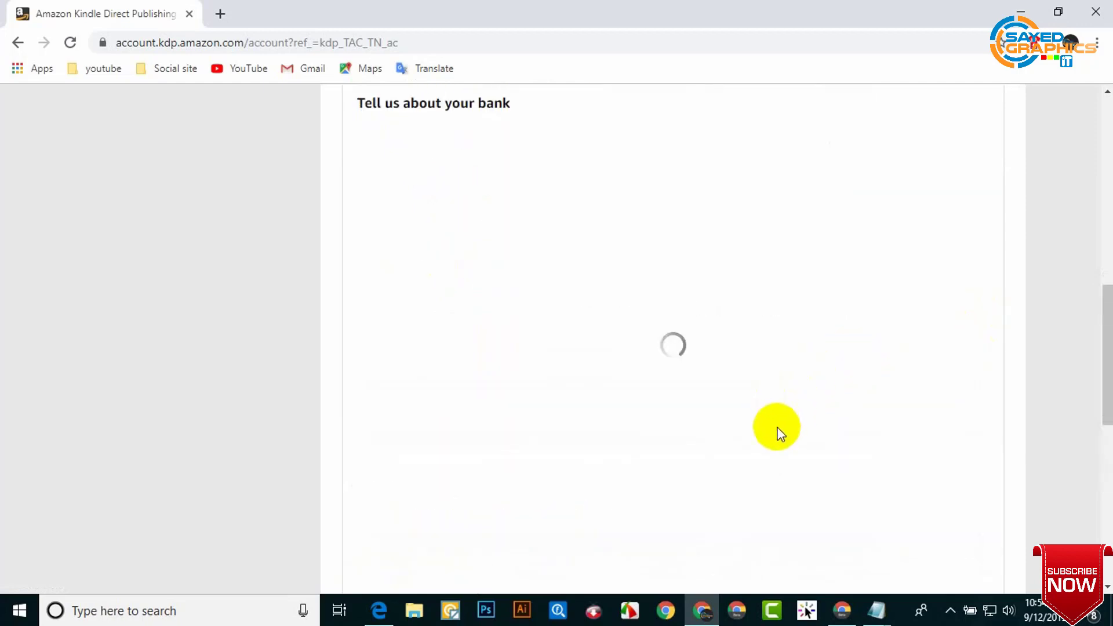
pyautogui.scroll(3, 613, 283)
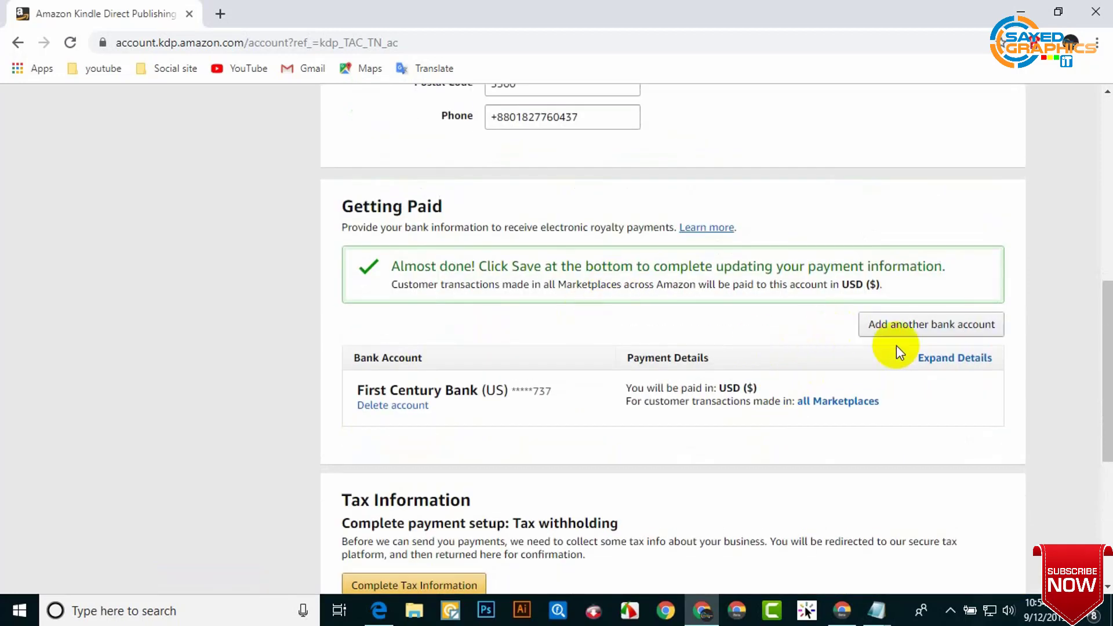
pyautogui.scroll(-1, 698, 346)
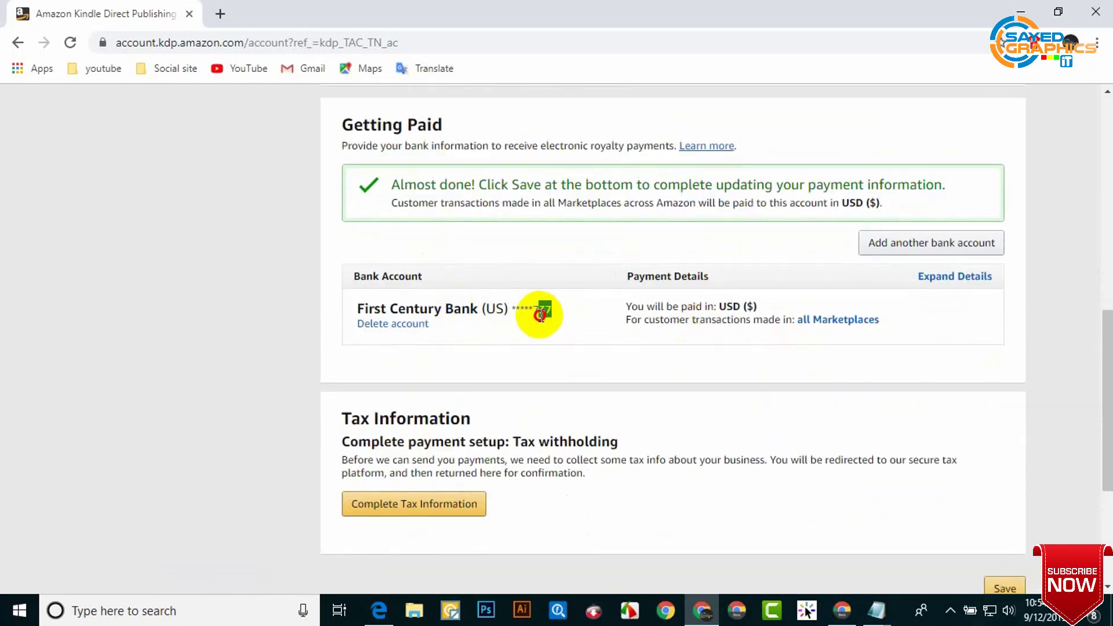
pyautogui.scroll(-2, 722, 378)
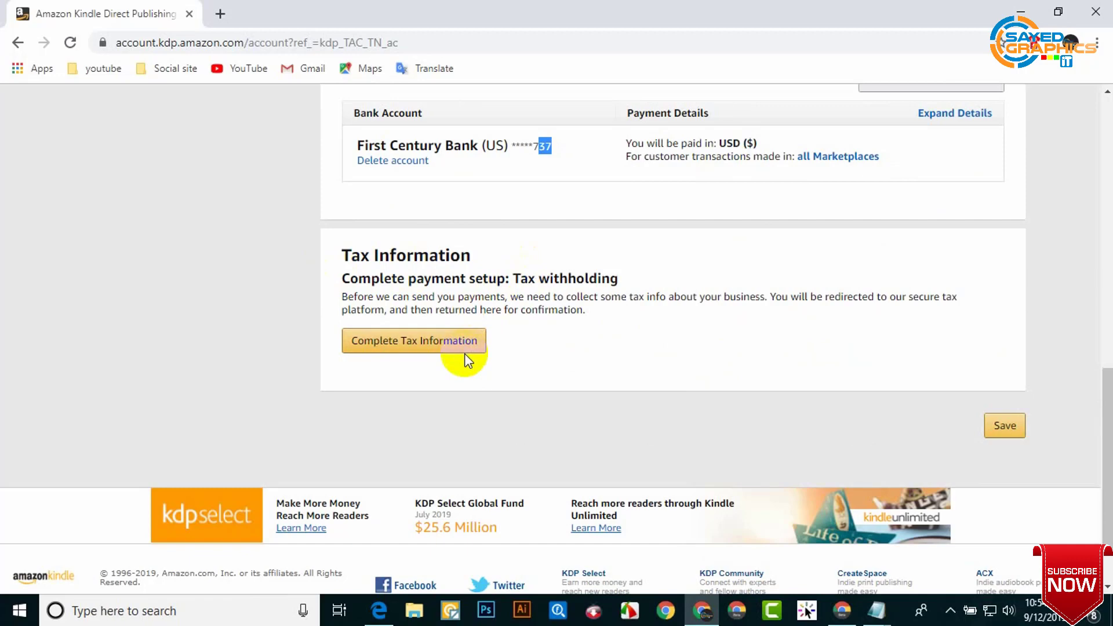
# Step: Save the First Century Bank payment details and launch the Tax Information Interview
pyautogui.click(397, 346)
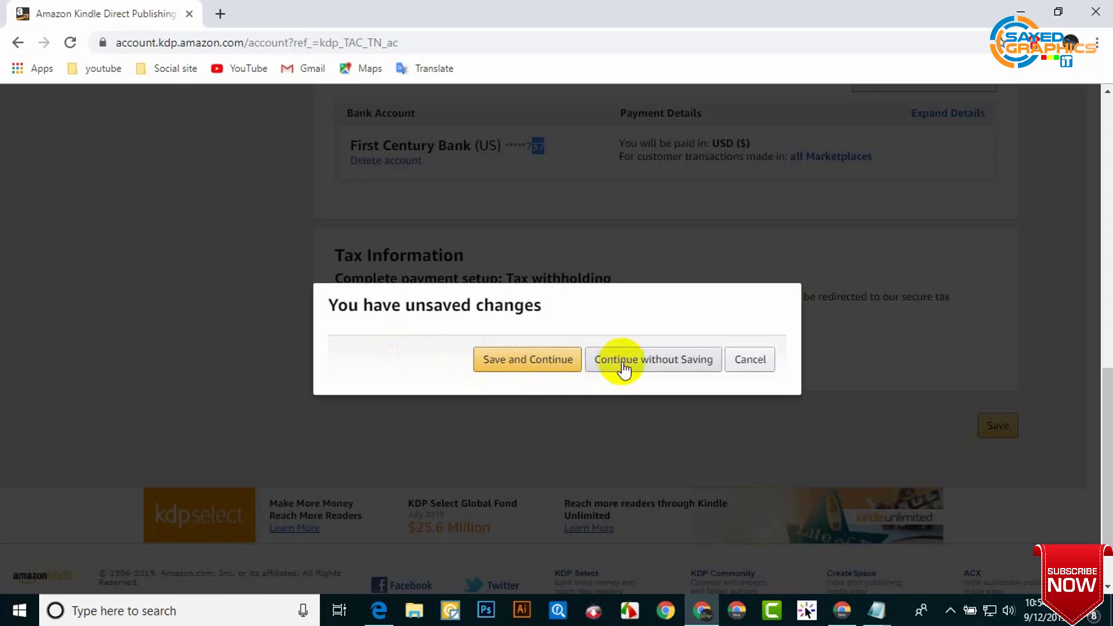
pyautogui.click(538, 360)
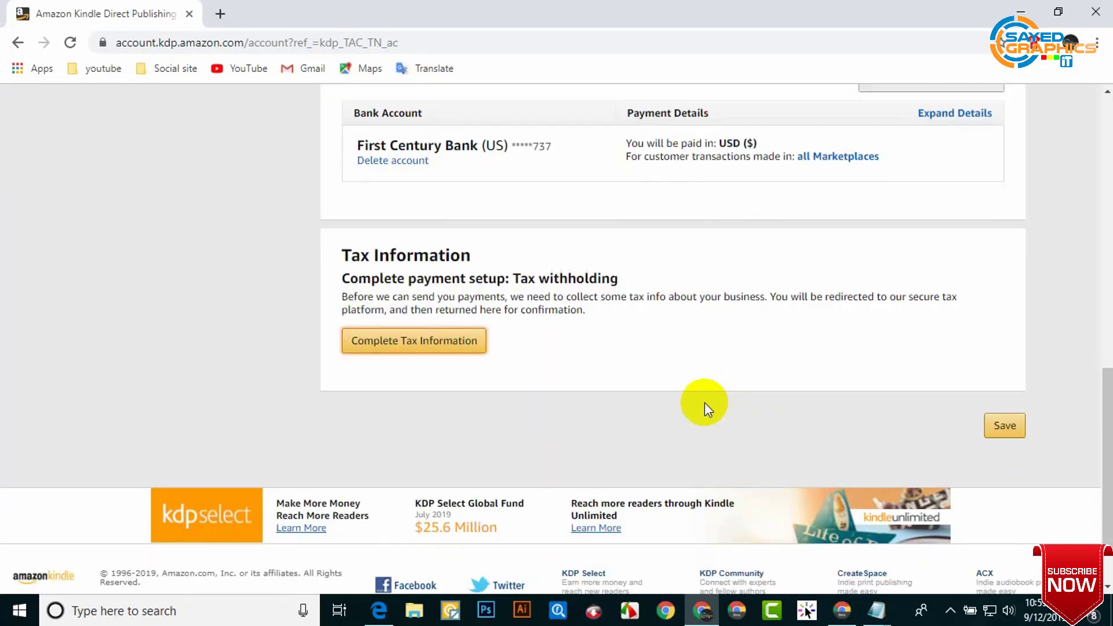
pyautogui.click(461, 342)
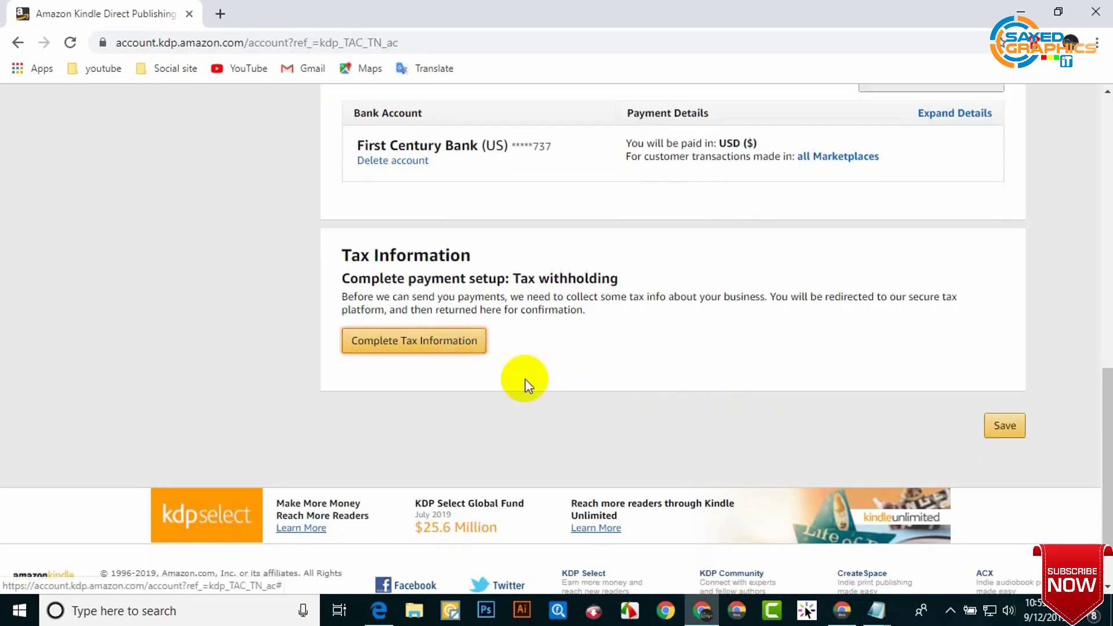
pyautogui.scroll(5, 524, 383)
pyautogui.scroll(-2, 560, 398)
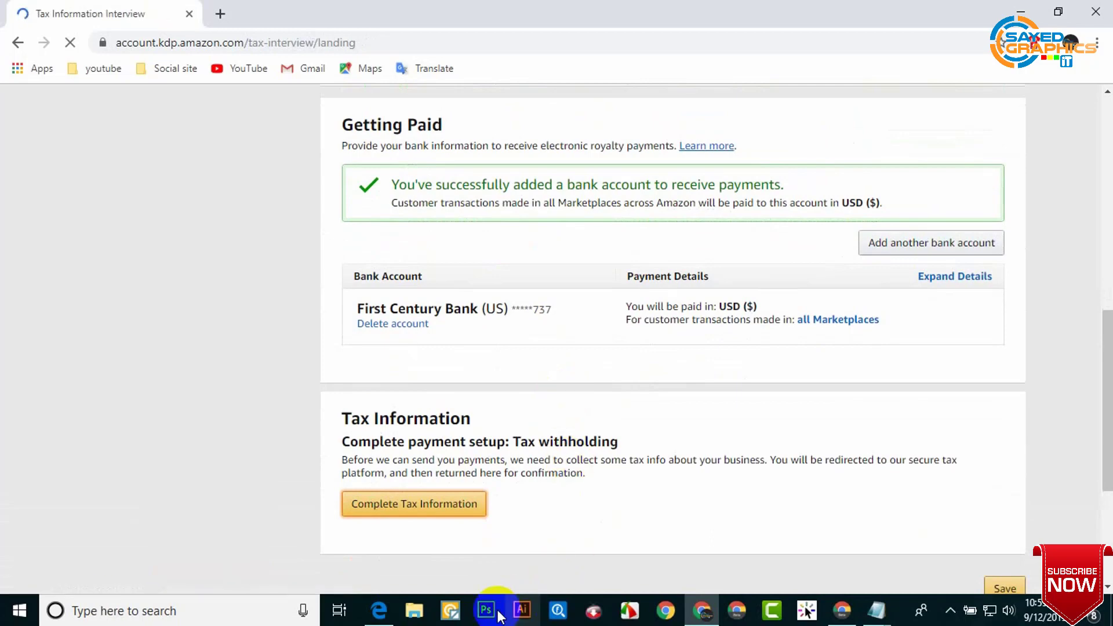
# Step: Pick Bangladesh from the Country Of Citizenship list and move to the TIN Value field
pyautogui.click(631, 610)
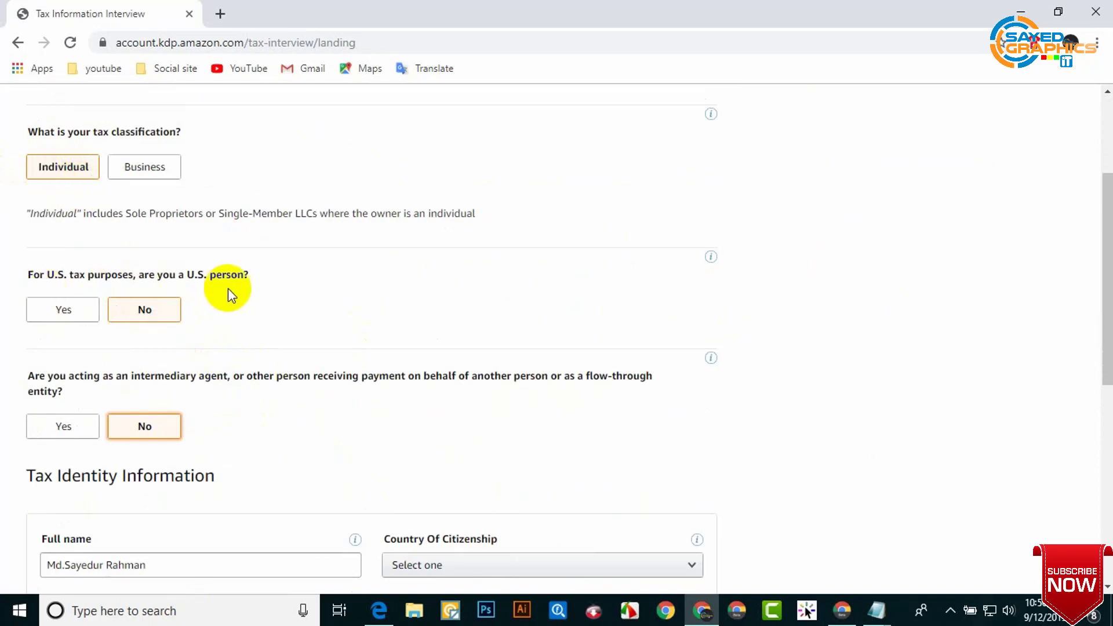
pyautogui.scroll(-4, 281, 409)
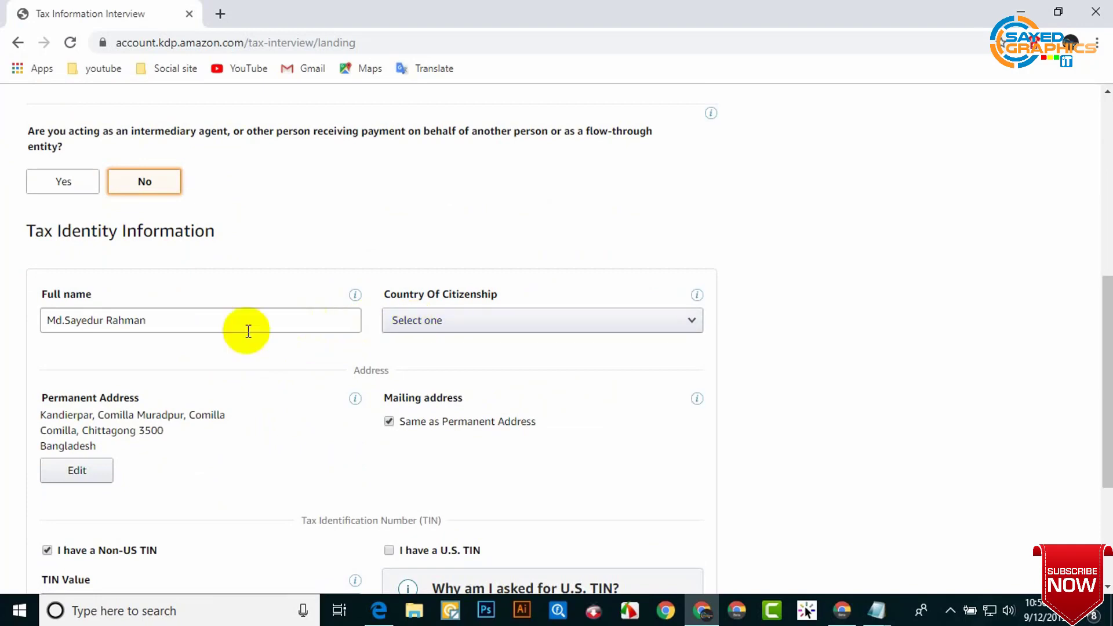
pyautogui.click(448, 334)
pyautogui.click(449, 335)
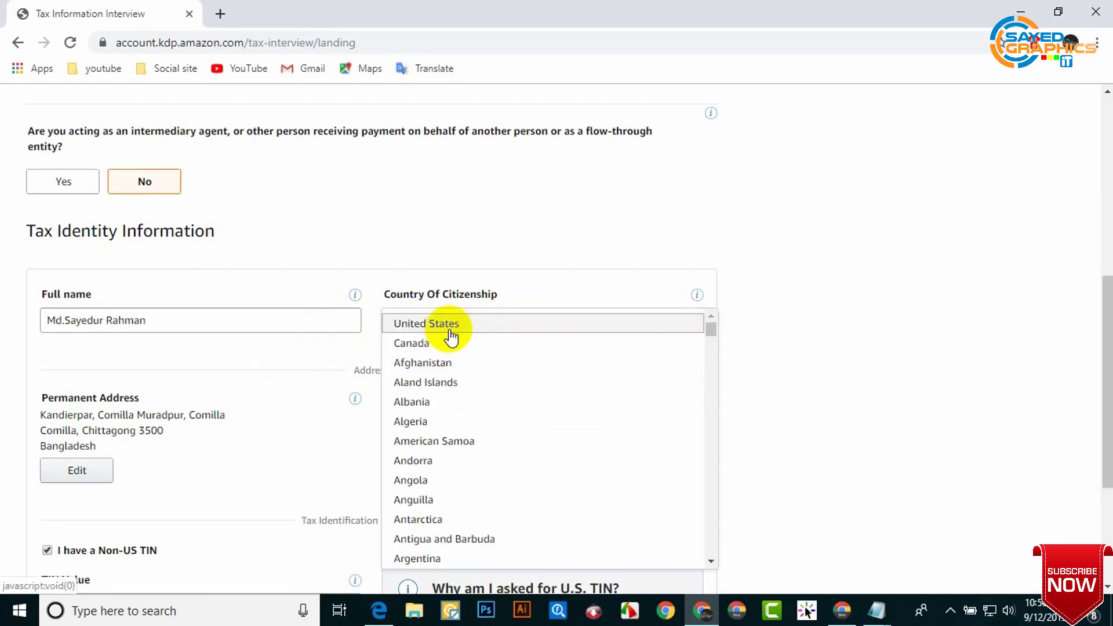
pyautogui.scroll(-3, 461, 481)
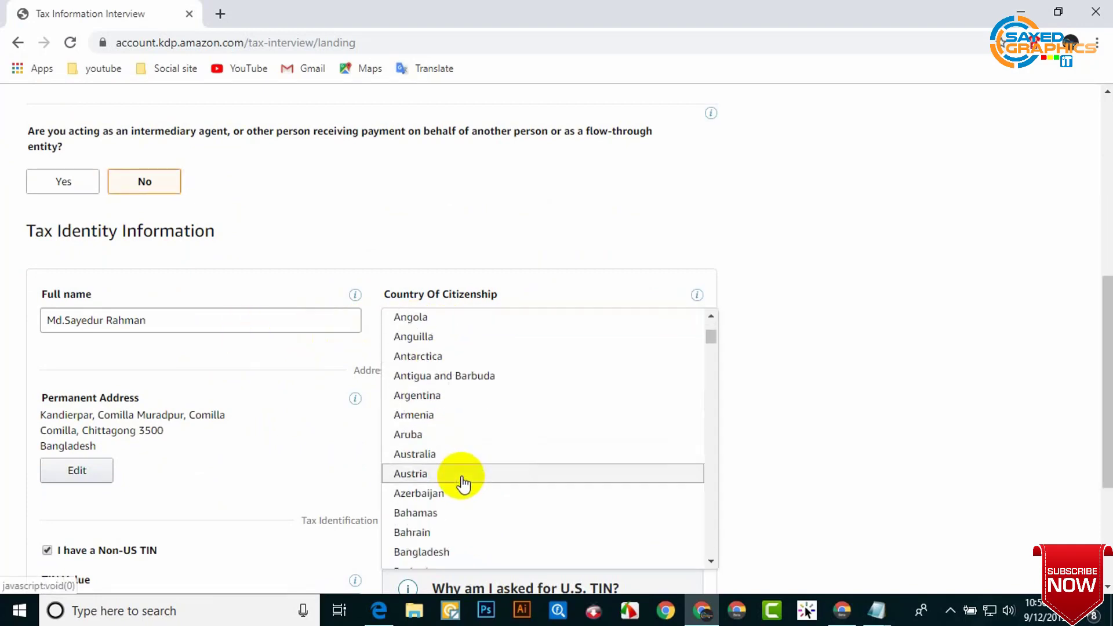
pyautogui.click(445, 552)
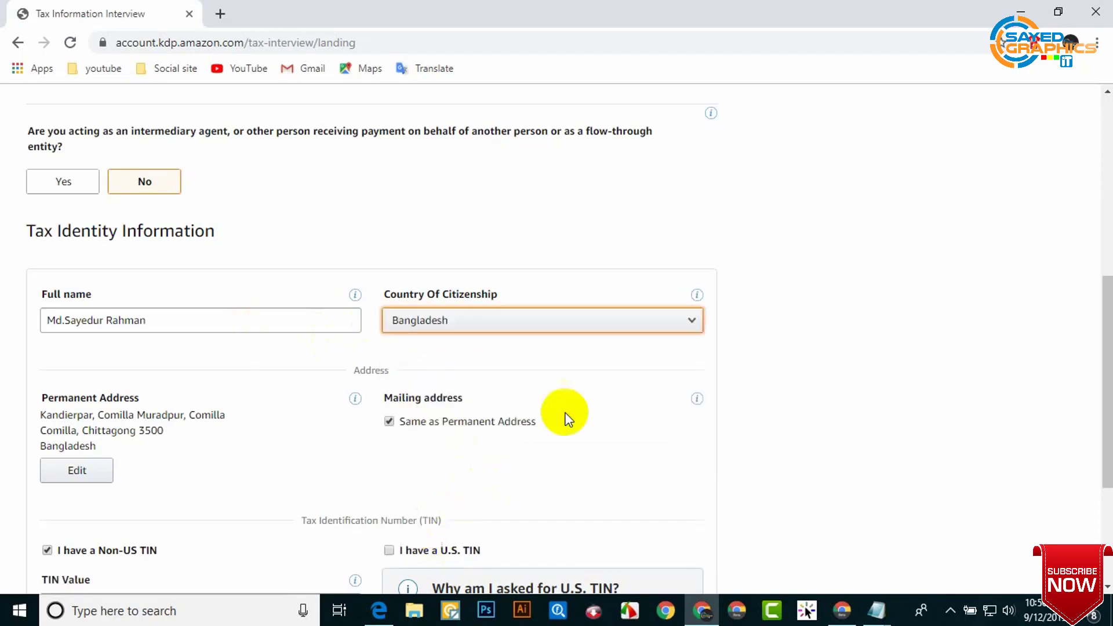
pyautogui.scroll(-2, 213, 437)
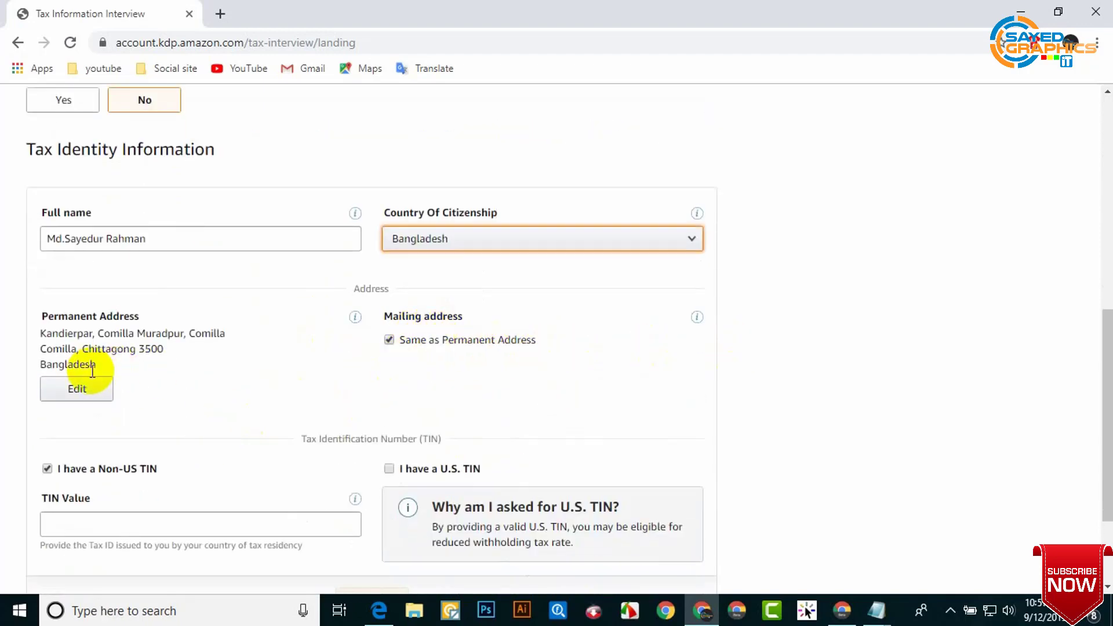
pyautogui.scroll(-3, 131, 362)
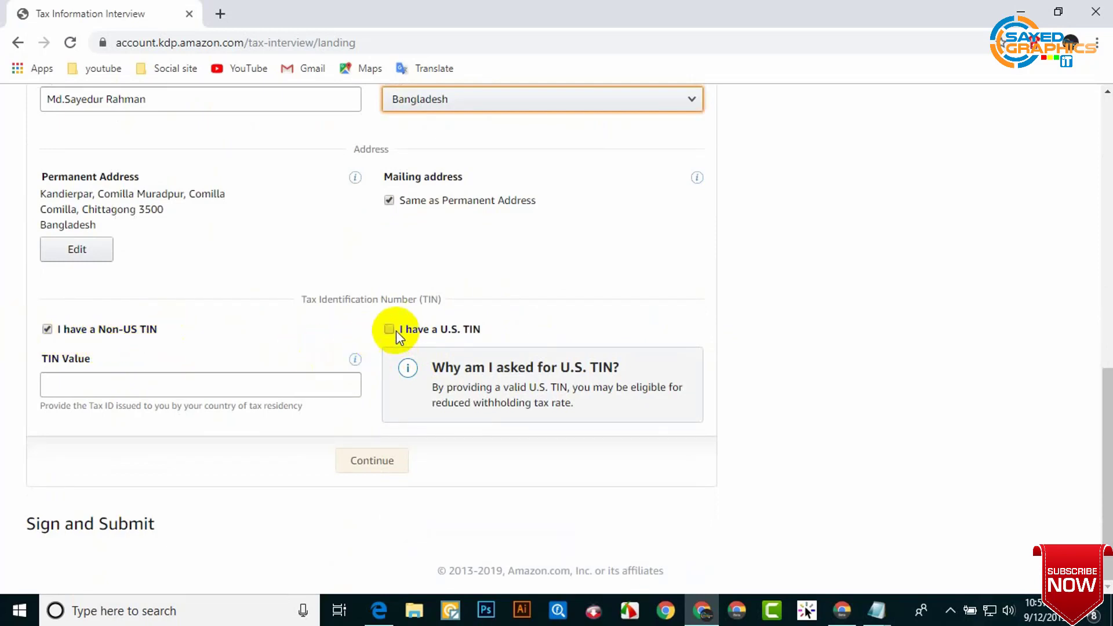
pyautogui.click(157, 382)
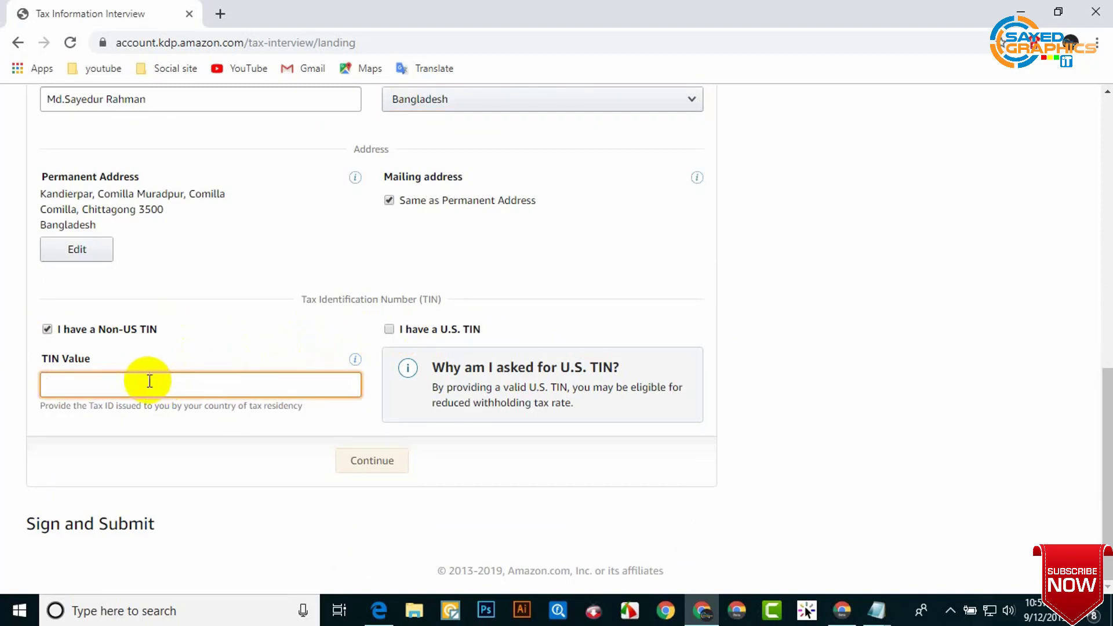
# Step: Copy the non-US tax ID from the Notepad notes into the TIN Value field
pyautogui.click(886, 619)
pyautogui.click(841, 580)
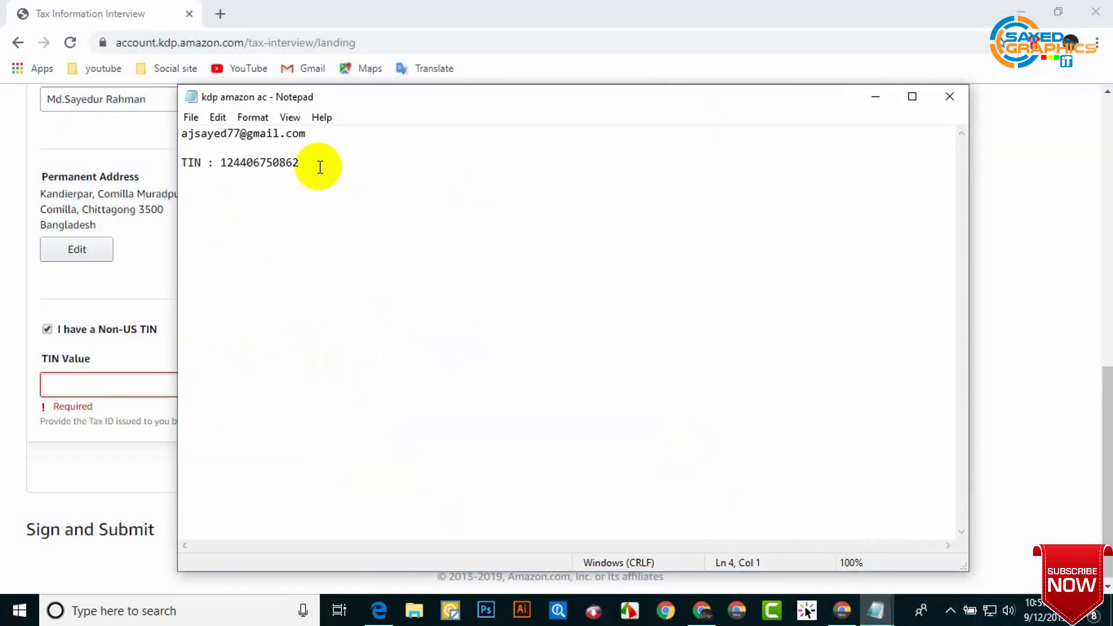
pyautogui.moveTo(320, 167); pyautogui.dragTo(221, 167)
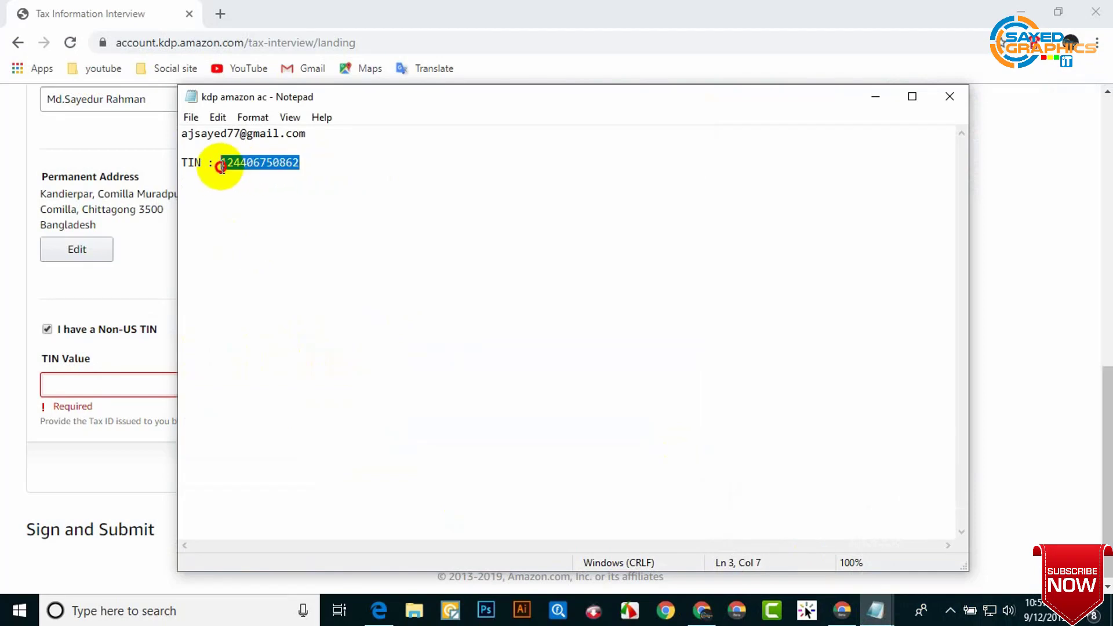
pyautogui.click(109, 387)
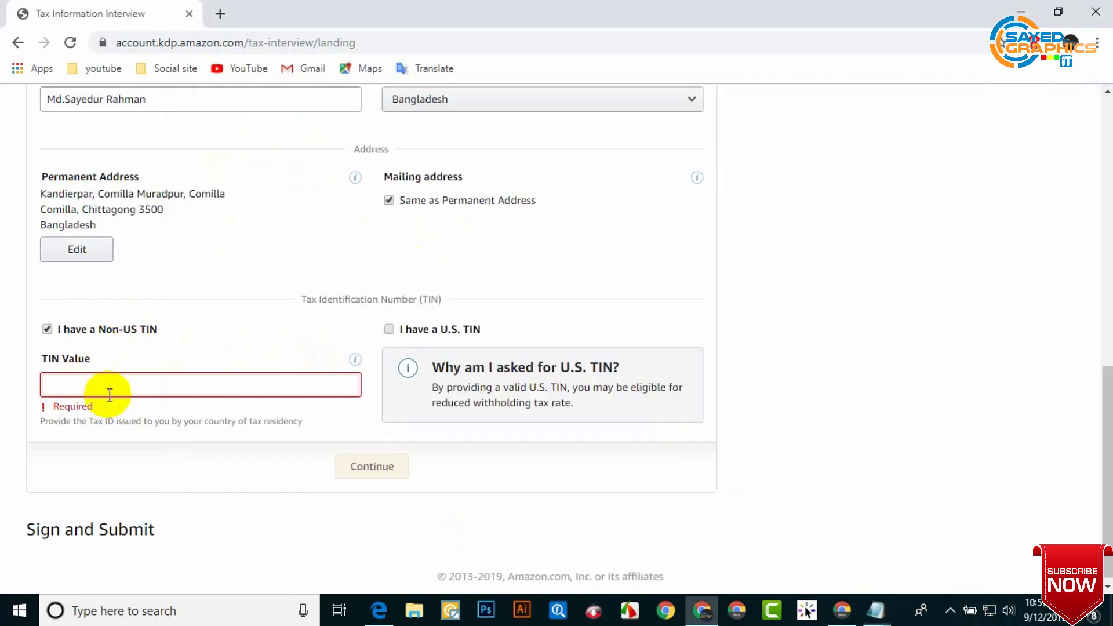
pyautogui.click(264, 466)
# Step: Confirm the Claim of Tax Treaty Benefits for Bangladesh tax residence
pyautogui.scroll(-3, 217, 451)
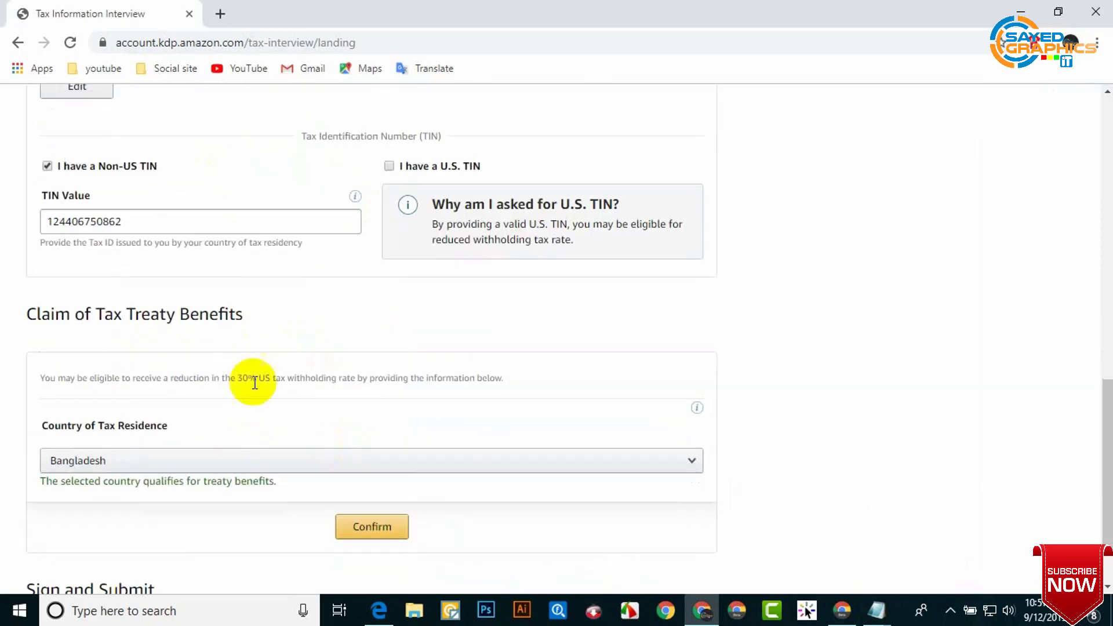
pyautogui.scroll(-1, 439, 446)
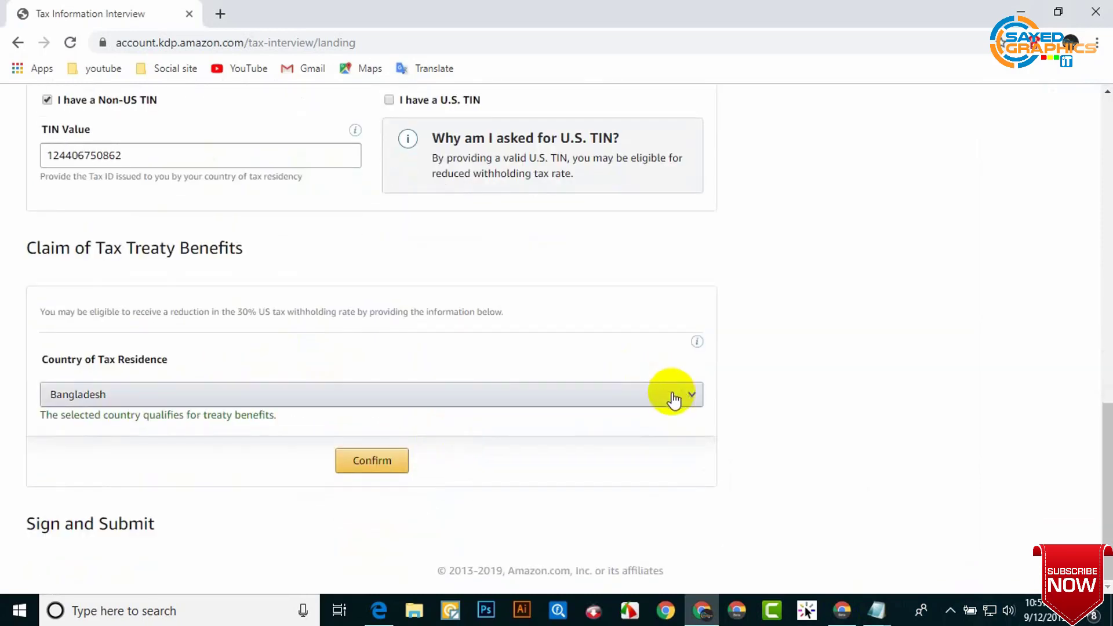
pyautogui.scroll(14, 402, 354)
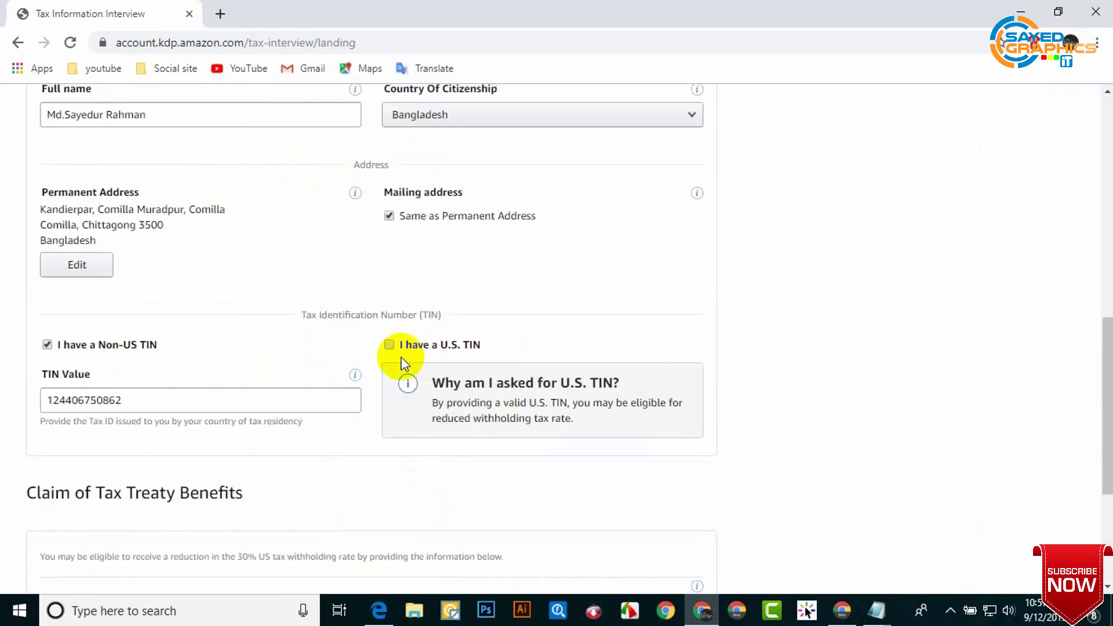
pyautogui.scroll(-15, 365, 329)
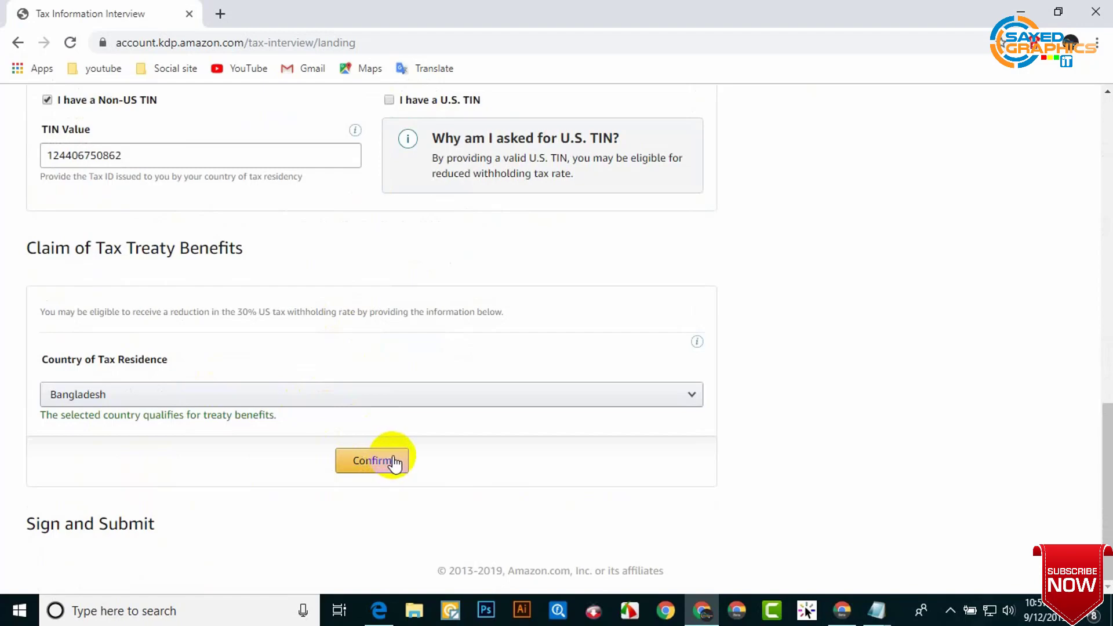
pyautogui.click(385, 463)
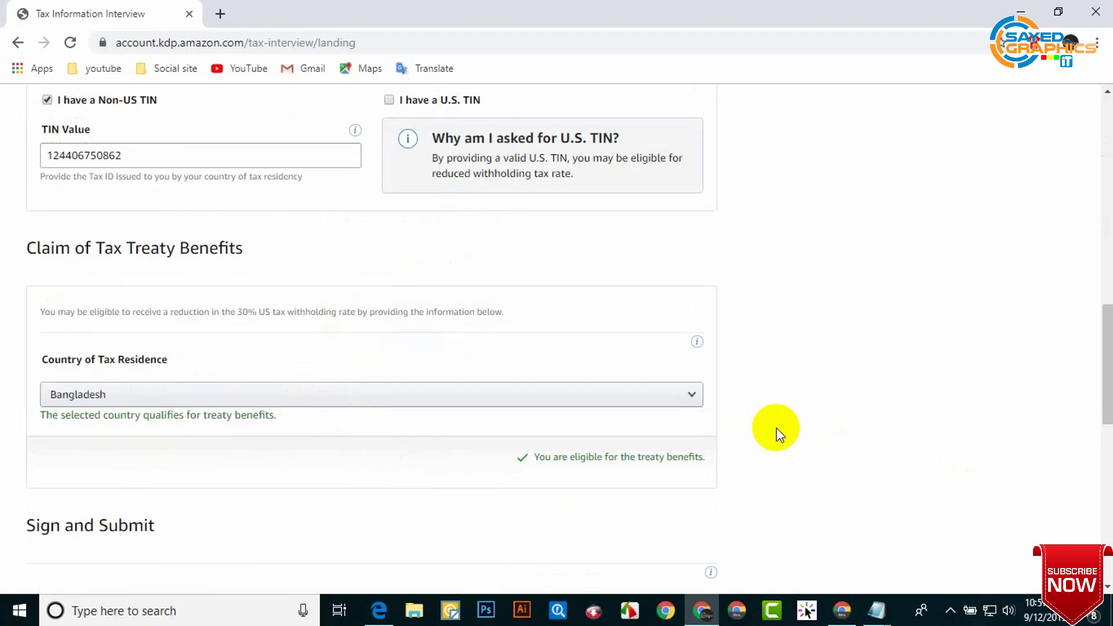
# Step: Type the account holder's full name into the W-8BEN Signature field
pyautogui.scroll(-8, 777, 427)
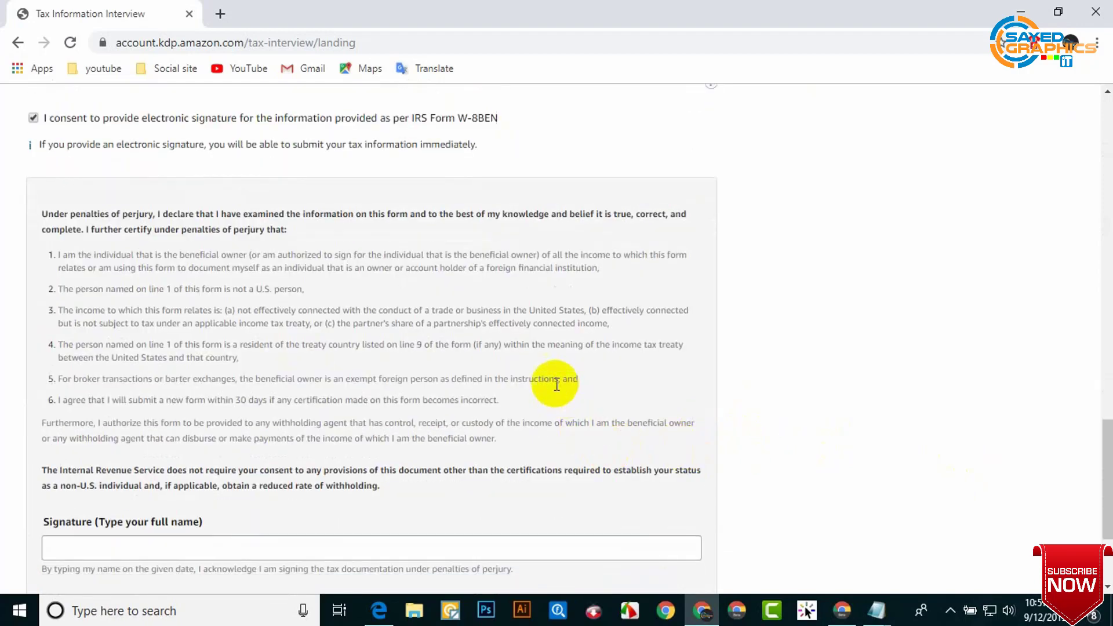
pyautogui.scroll(-3, 286, 245)
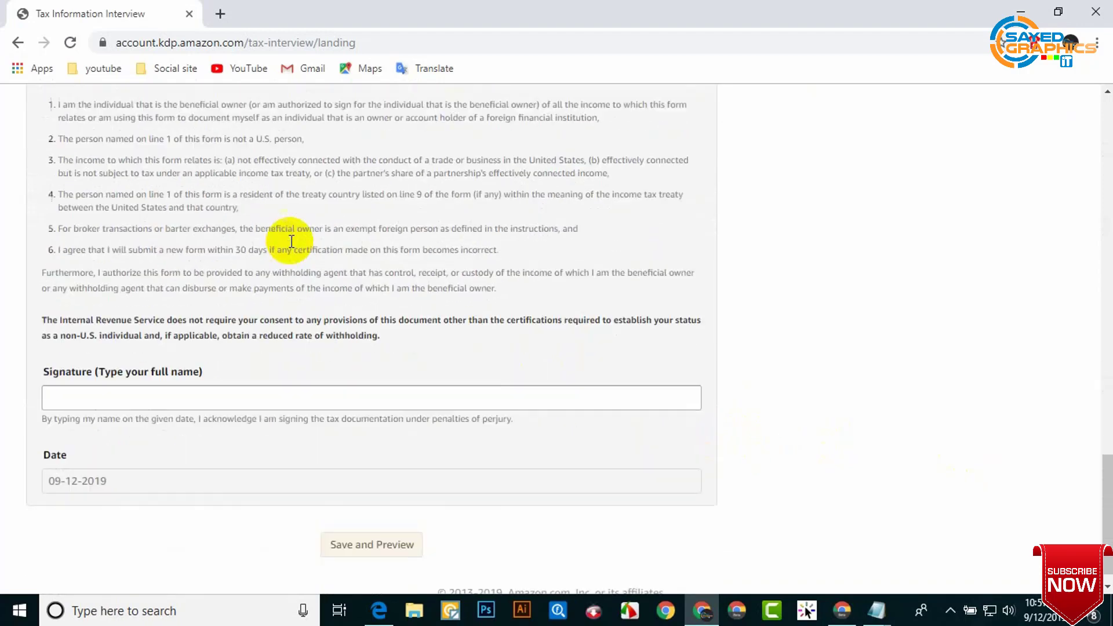
pyautogui.click(231, 371)
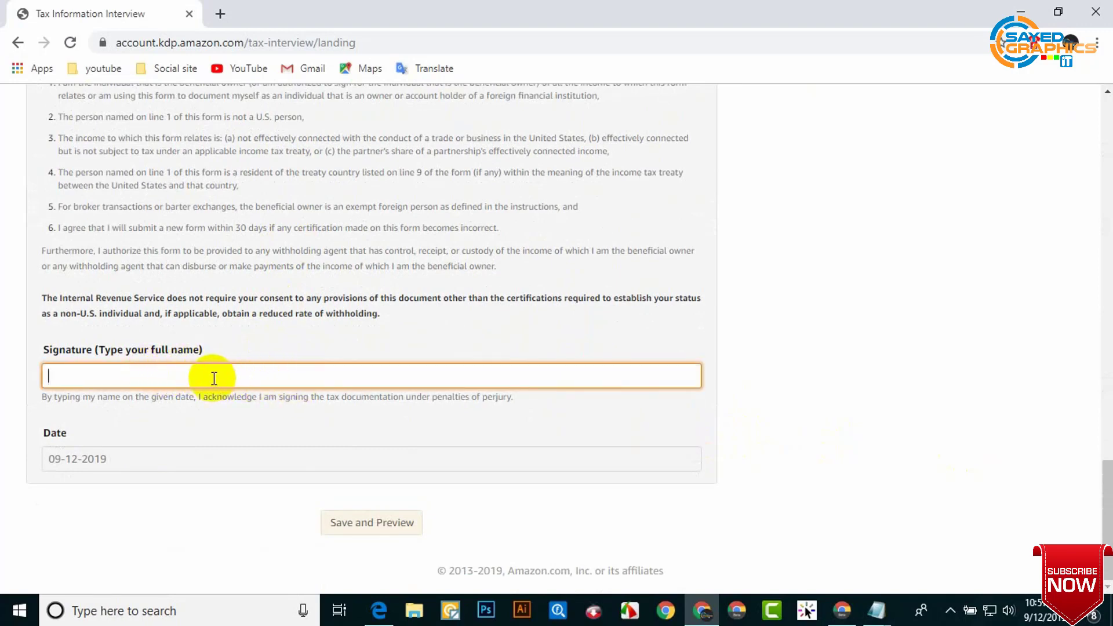
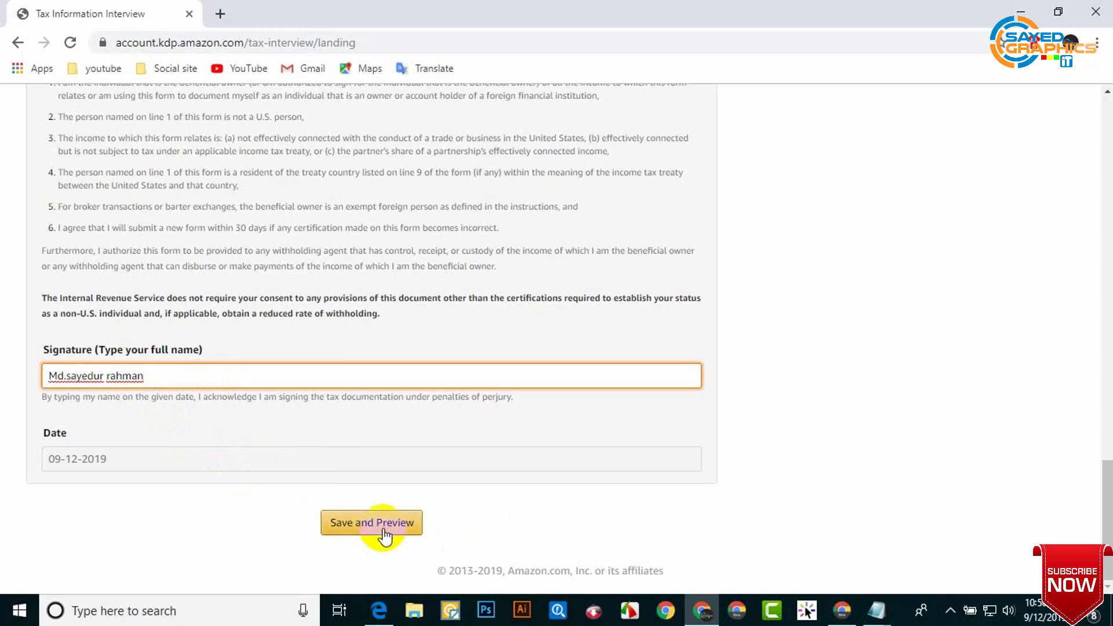
pyautogui.scroll(1, 402, 497)
pyautogui.scroll(-2, 385, 539)
# Step: Save and preview the W-8BEN form, review the preview, and submit it
pyautogui.click(378, 525)
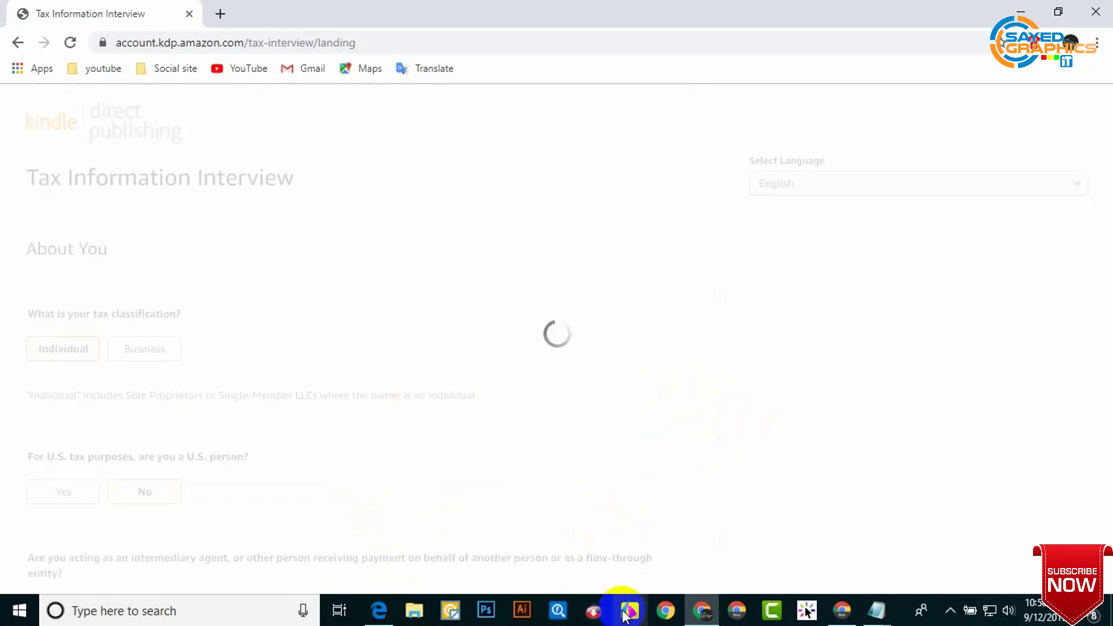
pyautogui.scroll(-10, 478, 352)
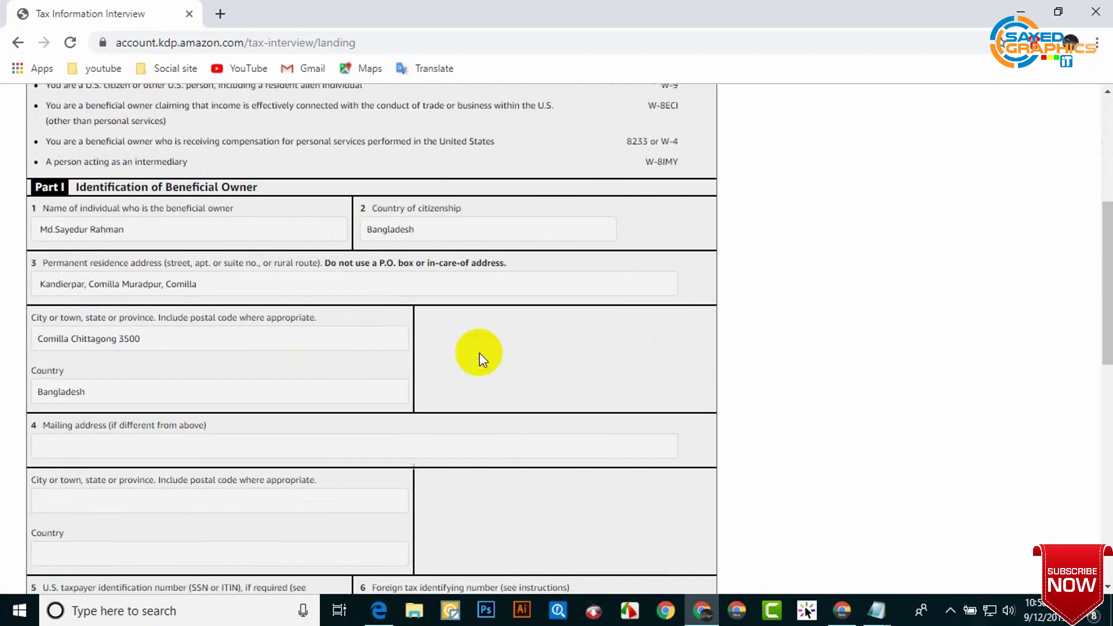
pyautogui.scroll(-5, 479, 352)
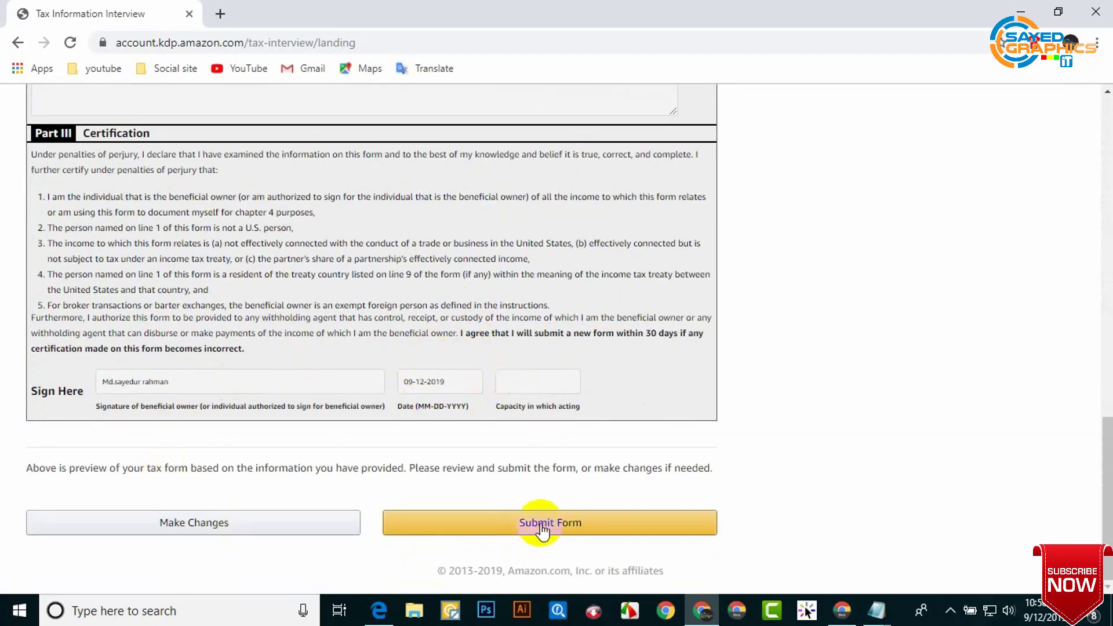
pyautogui.scroll(15, 542, 529)
pyautogui.scroll(3, 520, 446)
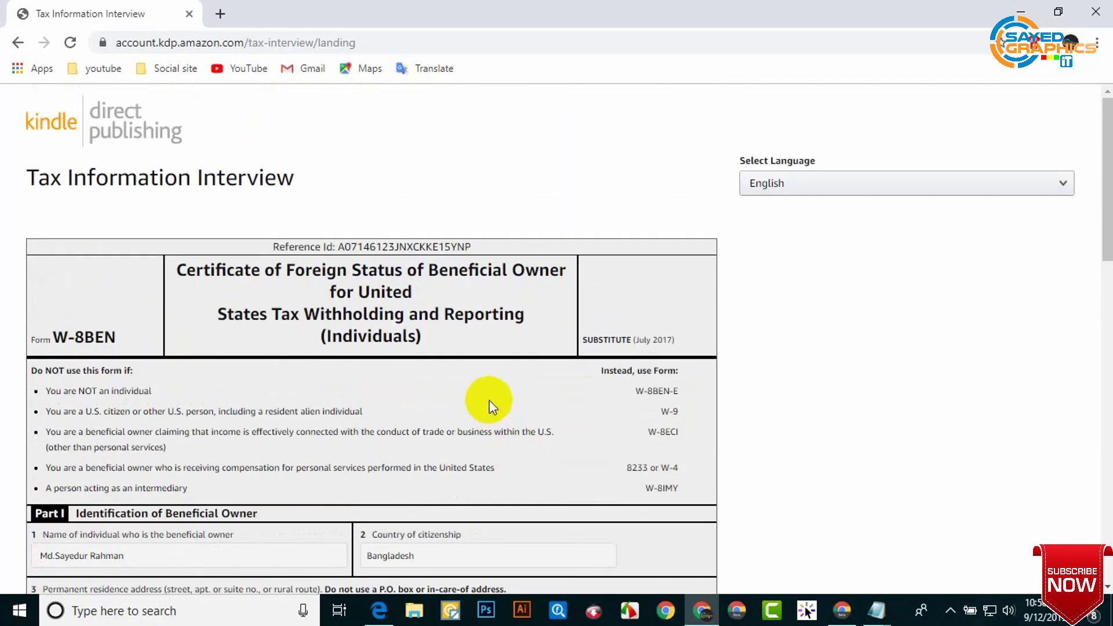
pyautogui.scroll(-14, 458, 352)
pyautogui.scroll(-3, 458, 350)
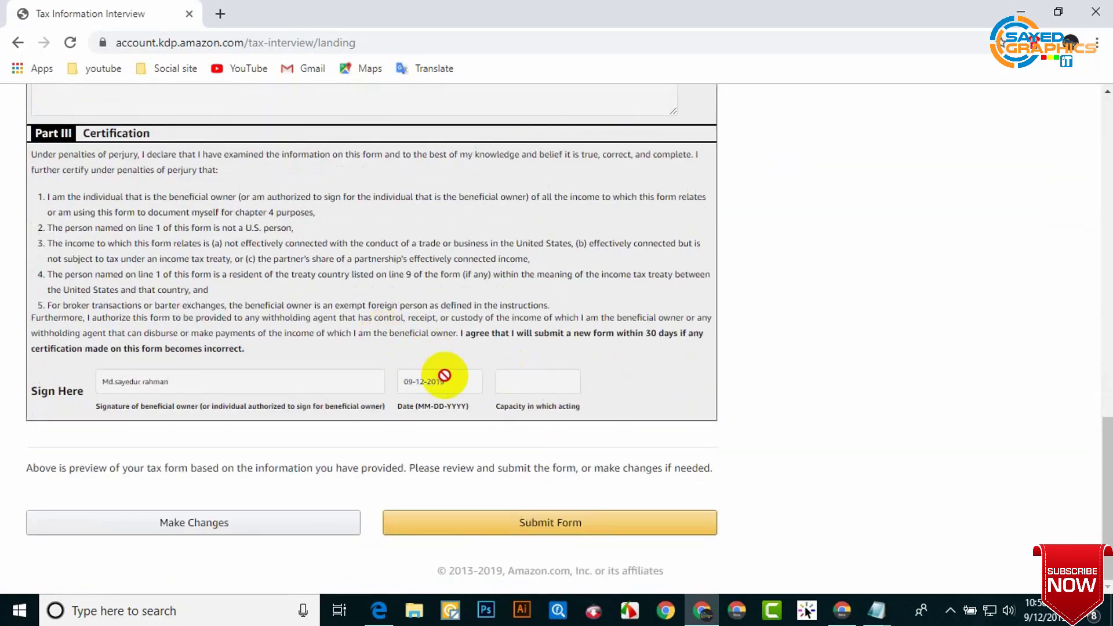
pyautogui.click(547, 525)
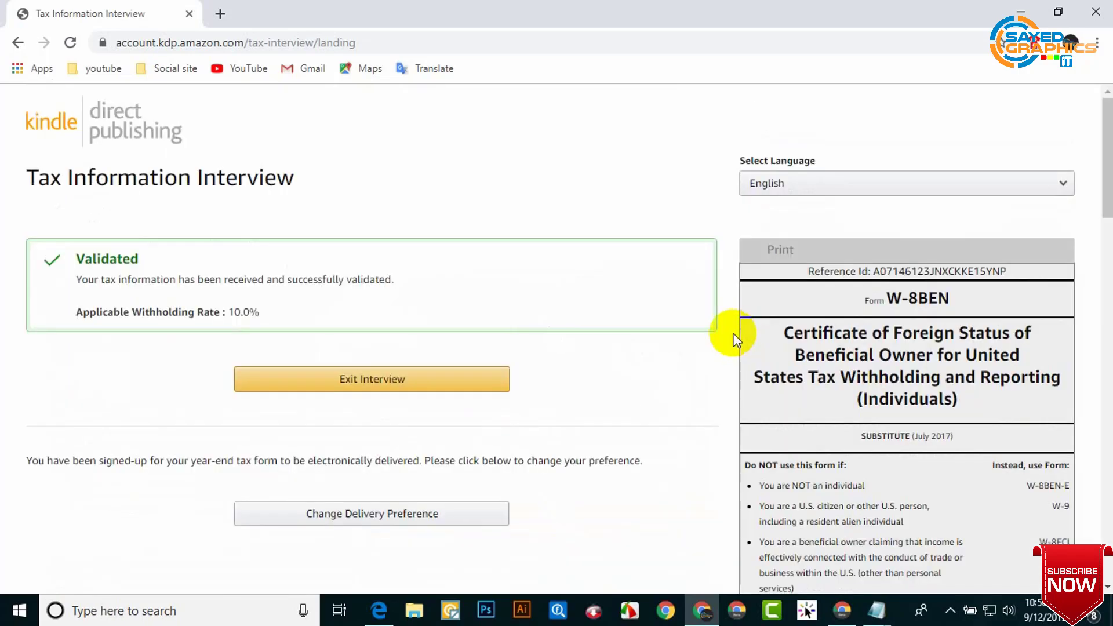
# Step: Scroll down to check the Validated status and the 10.0% withholding rate
pyautogui.scroll(-3, 579, 316)
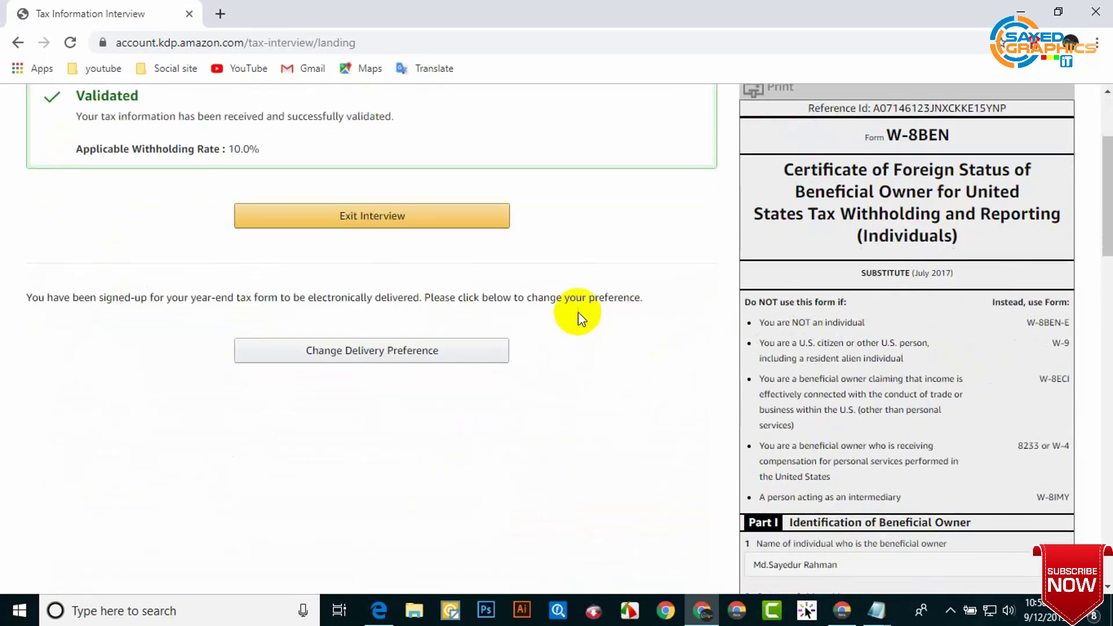